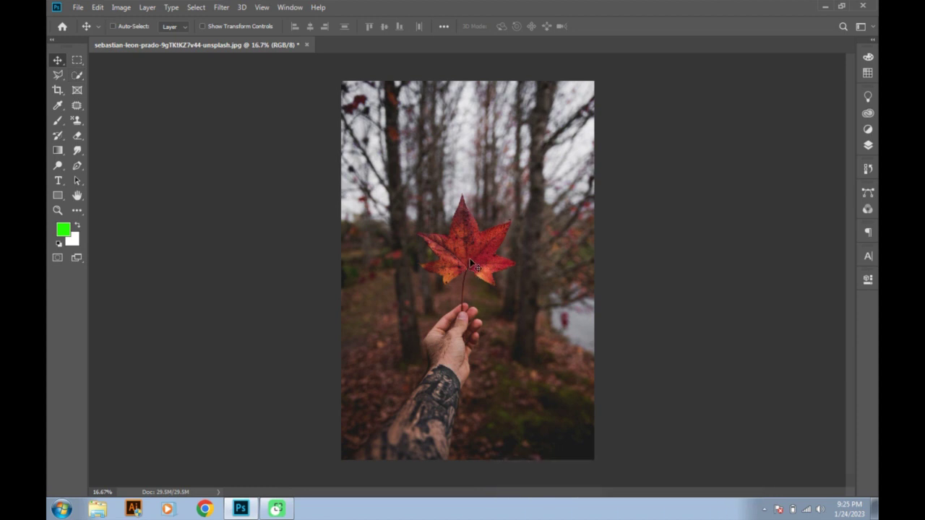
Step: Activate the Quick Selection tool at brush size 60 over the autumn-leaf photo
left_click(78, 76)
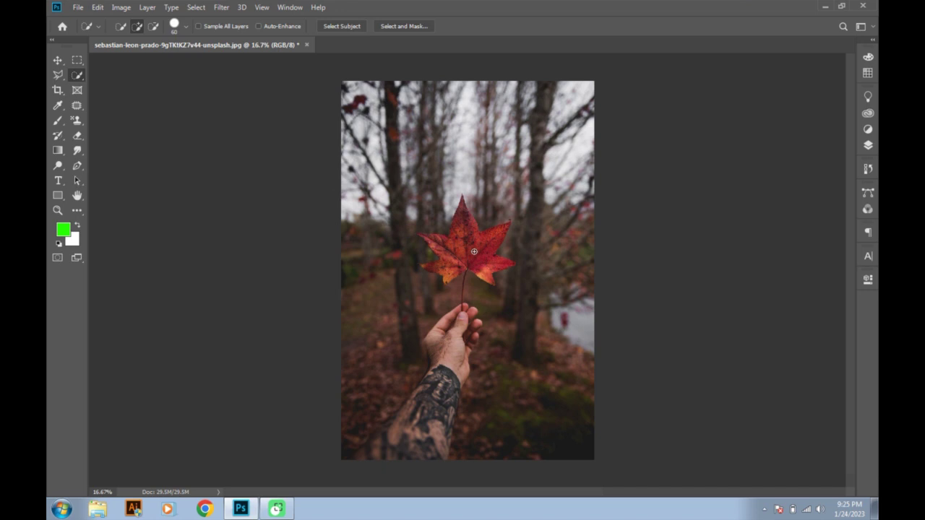
Step: Zoom in on the leaf and brush a selection over its upper and right lobes
scroll(473, 251, "up", 1)
scroll(473, 251, "up", 1)
scroll(474, 250, "up", 1)
scroll(473, 251, "up", 1)
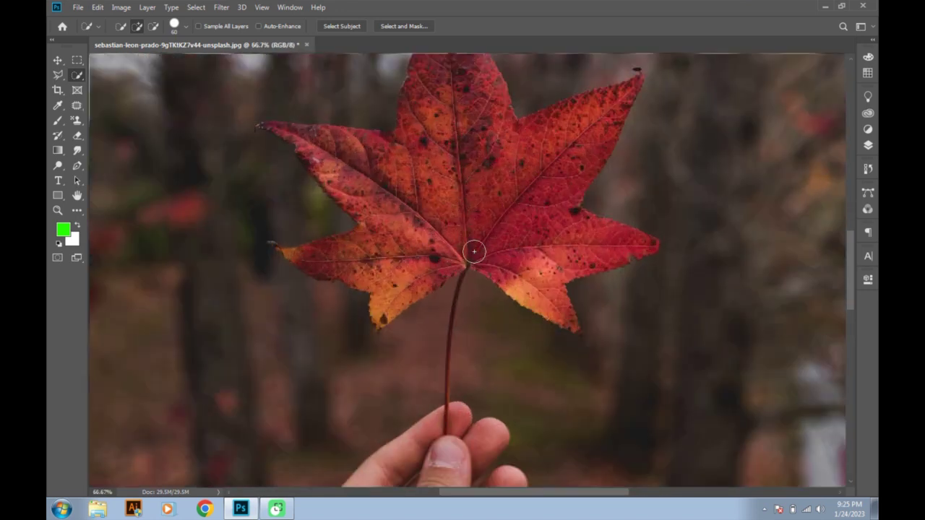
left_click_drag(474, 251, 473, 367)
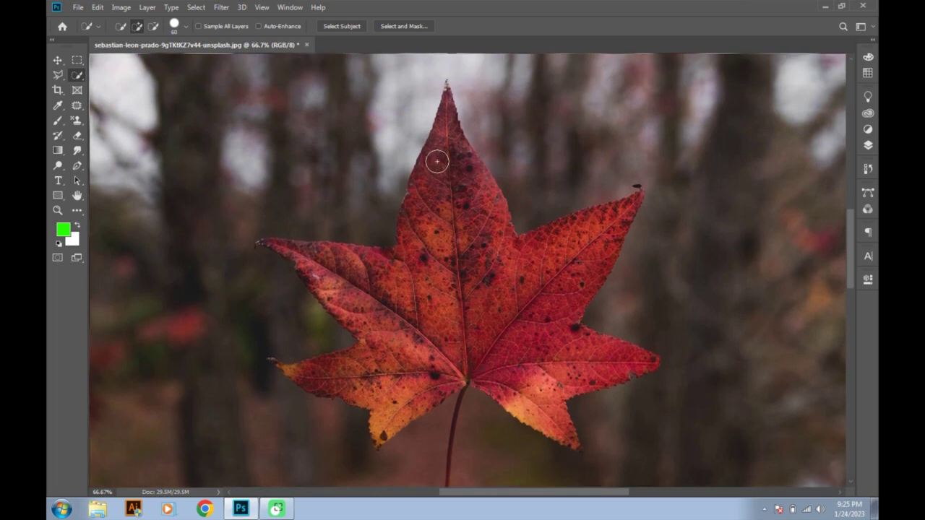
mouse_move(438, 159)
left_mouse_down()
mouse_move(444, 234)
mouse_move(377, 442)
mouse_move(400, 360)
mouse_move(378, 341)
mouse_move(355, 372)
mouse_move(306, 376)
mouse_move(376, 351)
mouse_move(378, 310)
mouse_move(330, 271)
mouse_move(284, 253)
left_mouse_up()
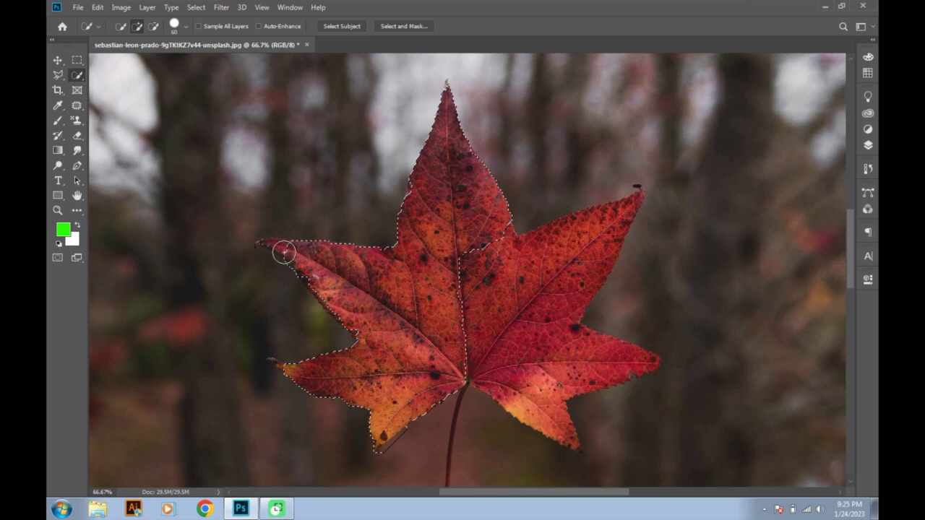
mouse_move(520, 275)
left_mouse_down()
mouse_move(611, 234)
mouse_move(541, 299)
left_mouse_up()
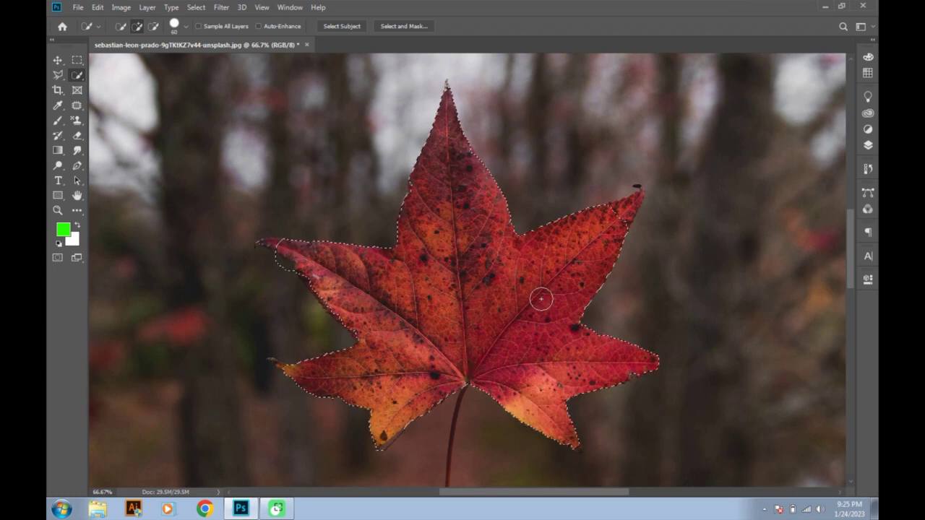
Step: Shrink the brush to 25 and extend the selection to the upper-right lobe's tip
key("bracketleft")
key("bracketleft")
key("bracketleft")
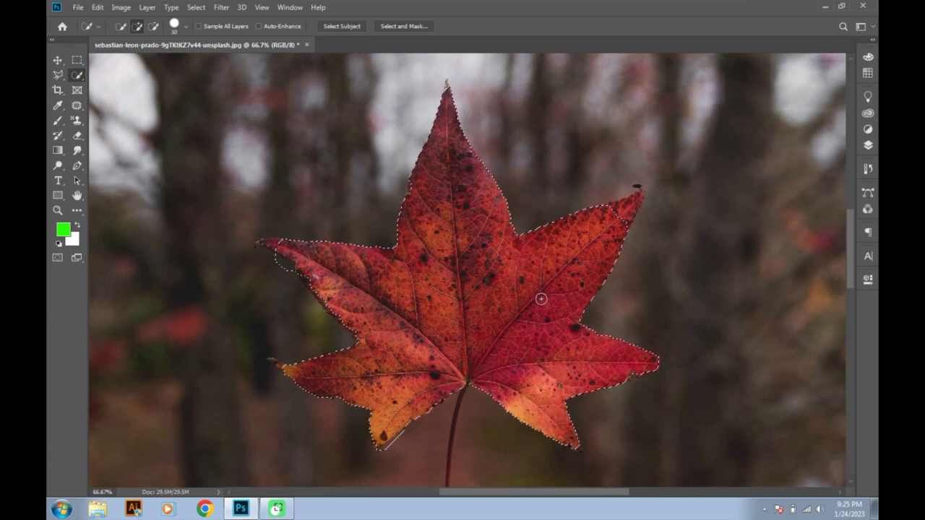
key("bracketleft")
key("bracketleft")
key("bracketleft")
left_click_drag(611, 225, 641, 194)
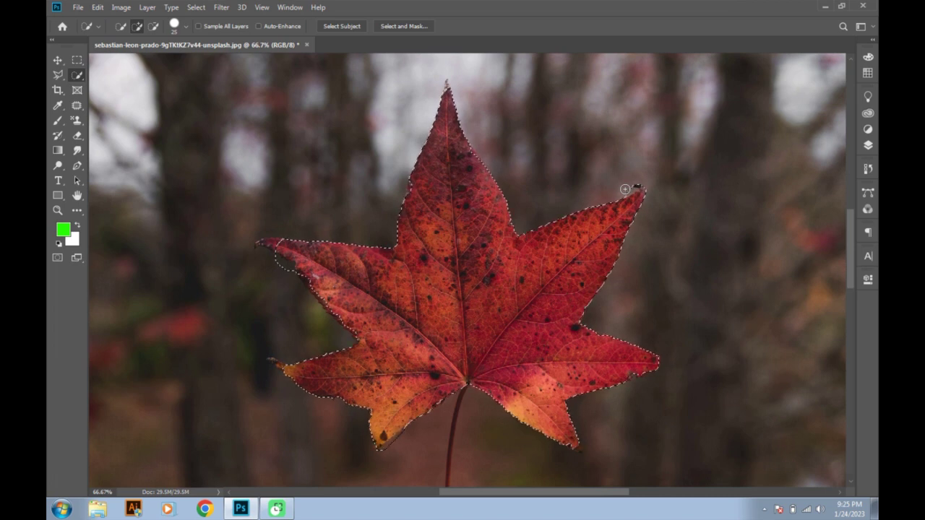
Step: Subtract background from the upper-left lobe selection and re-add its leaf tip
key("super")
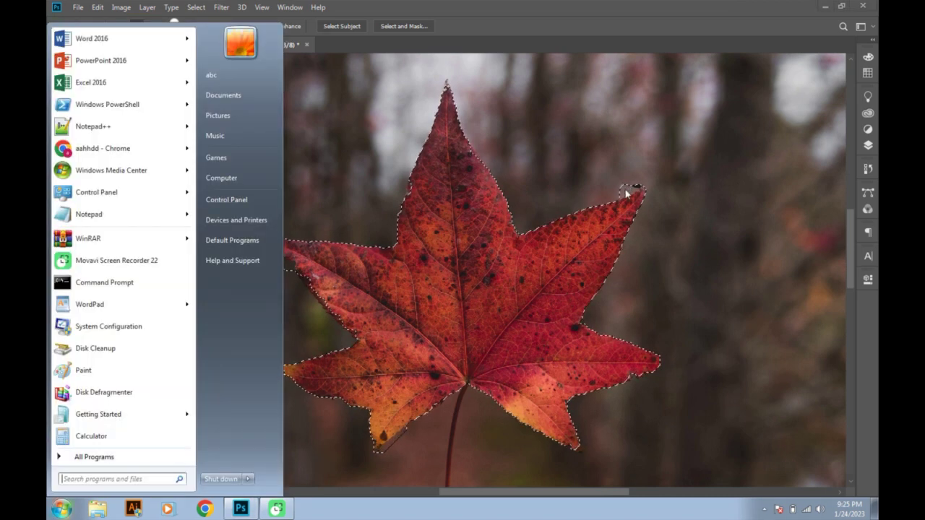
key("super")
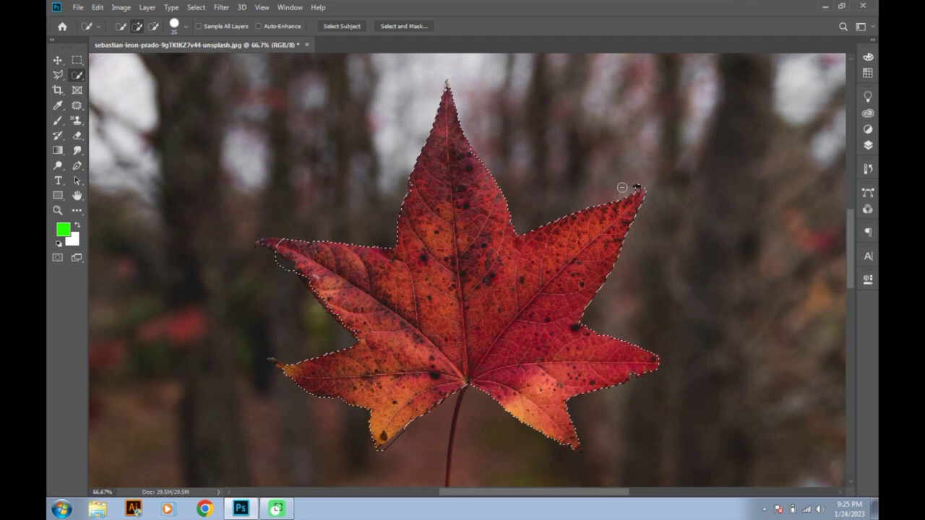
key("alt")
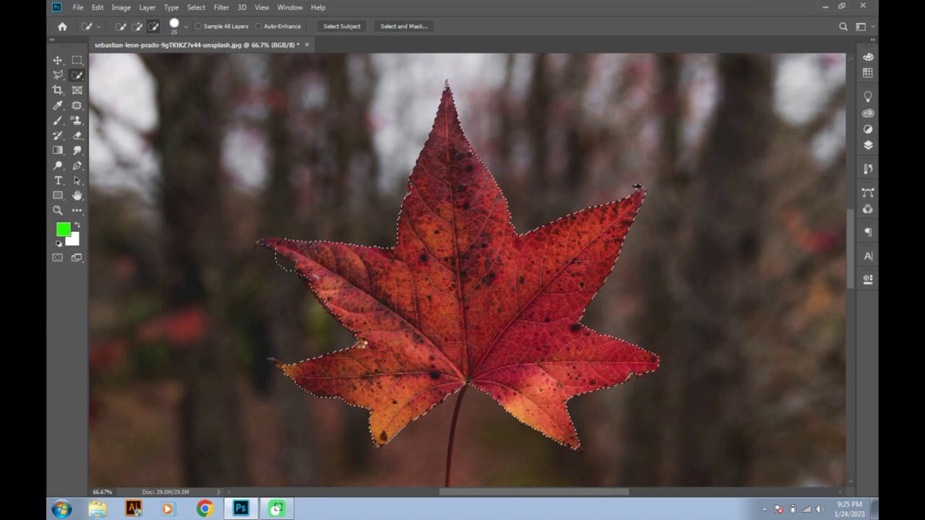
left_click_drag(287, 289, 286, 264)
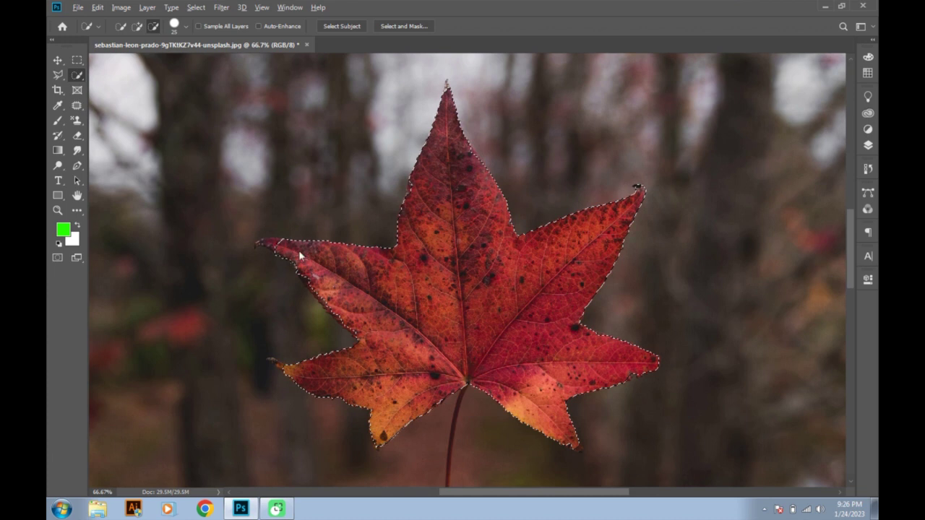
left_click(259, 245)
Step: Re-add the leaf's left edge and subtract the stray background bulge beside it
key("alt")
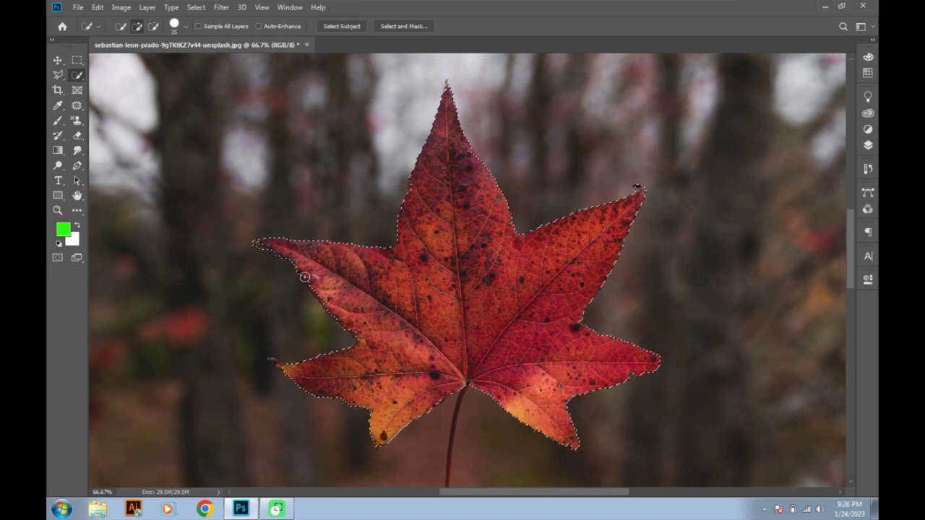
left_click(318, 318)
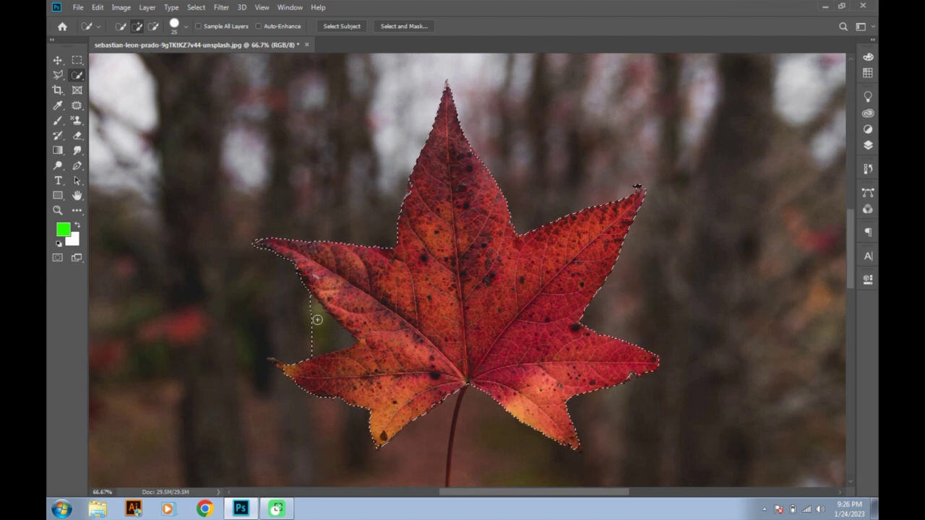
key("alt")
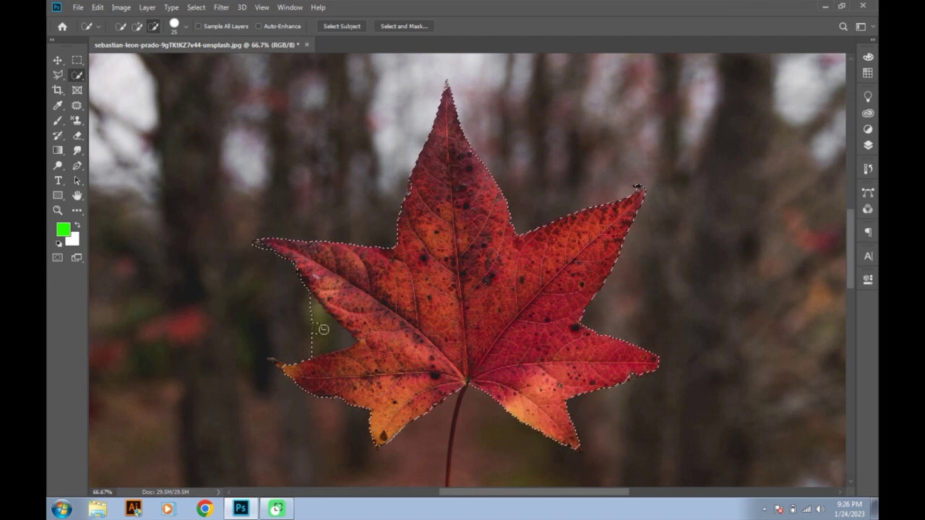
left_click_drag(323, 330, 337, 334)
Step: Return to Add to selection mode and shrink the brush to size 9
key("alt")
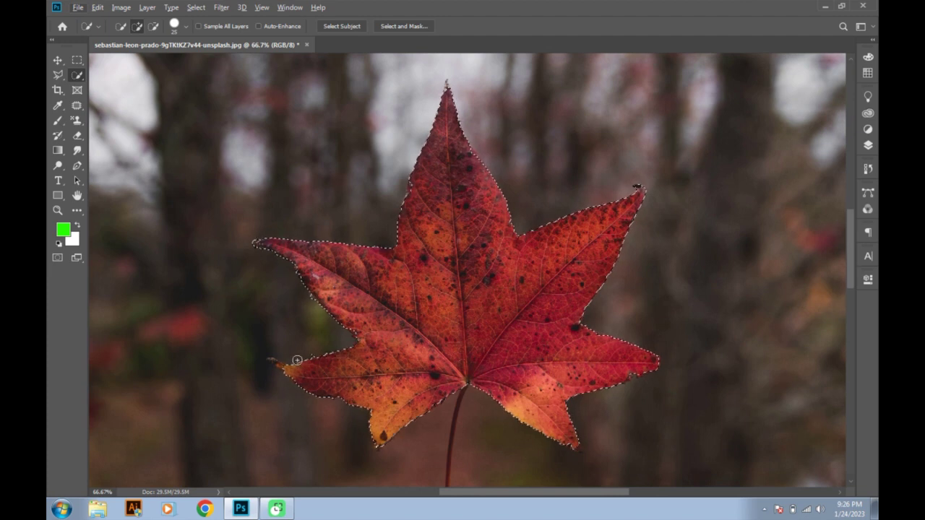
key("bracketleft")
key("bracketleft")
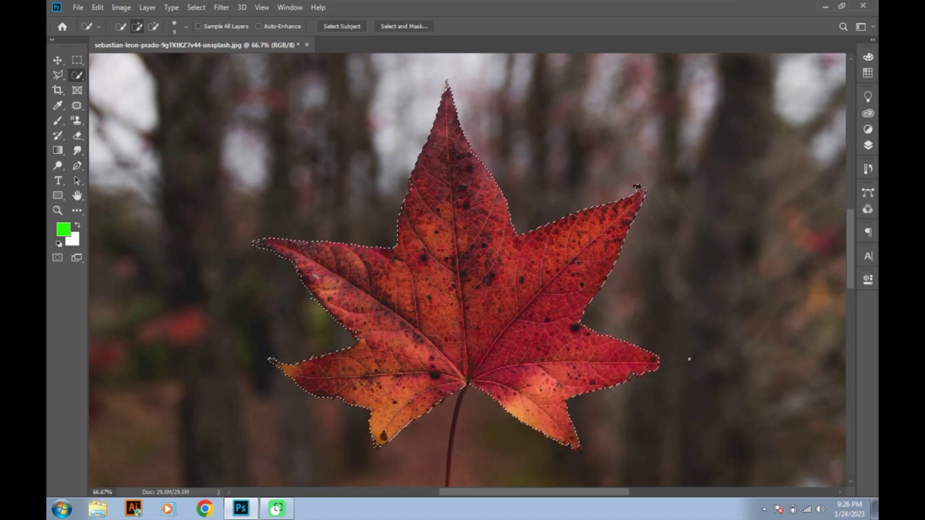
Step: Zoom out and copy the selected leaf onto a new Layer 1 with Ctrl+J
key("ctrl+minus")
key("ctrl+minus")
key("ctrl+minus")
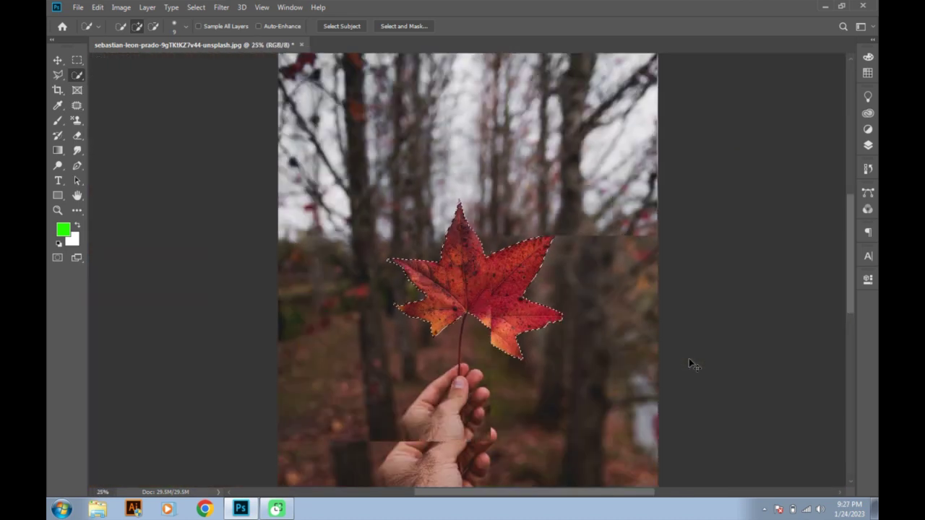
key("ctrl+minus")
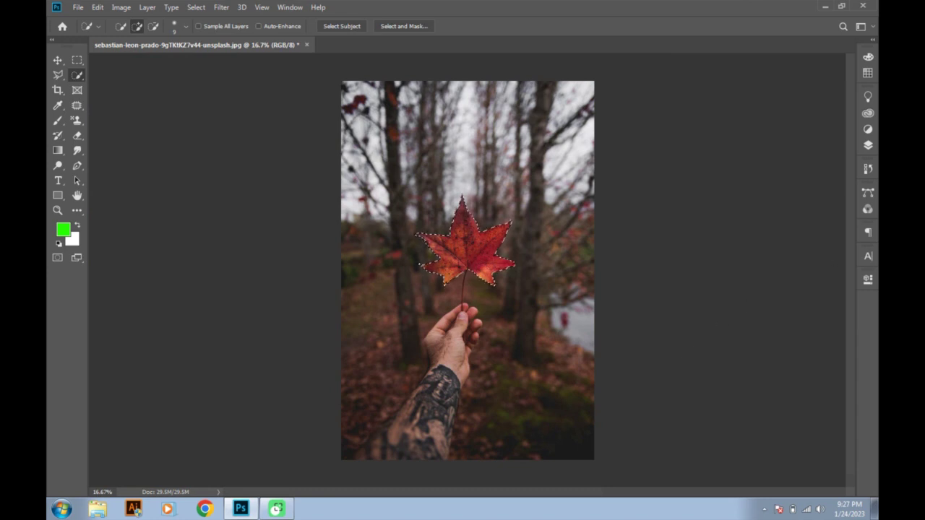
left_click(868, 151)
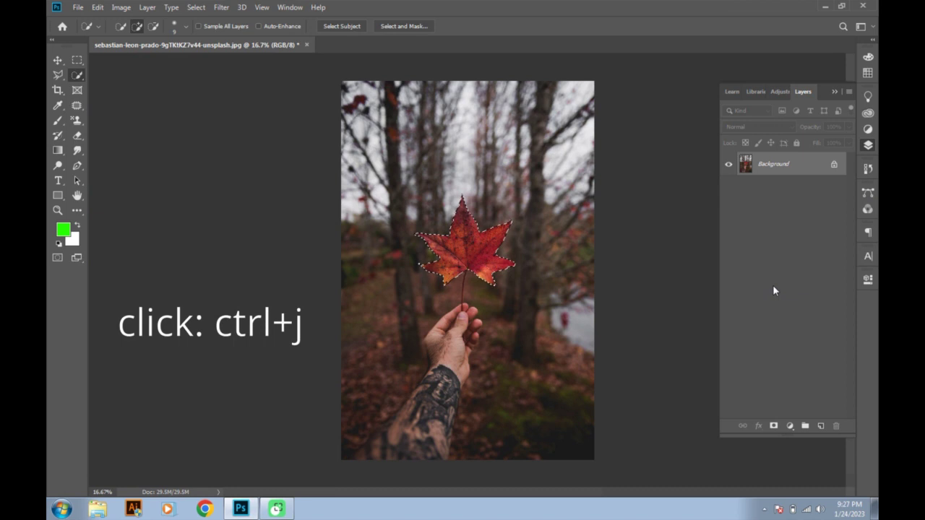
key("ctrl+j")
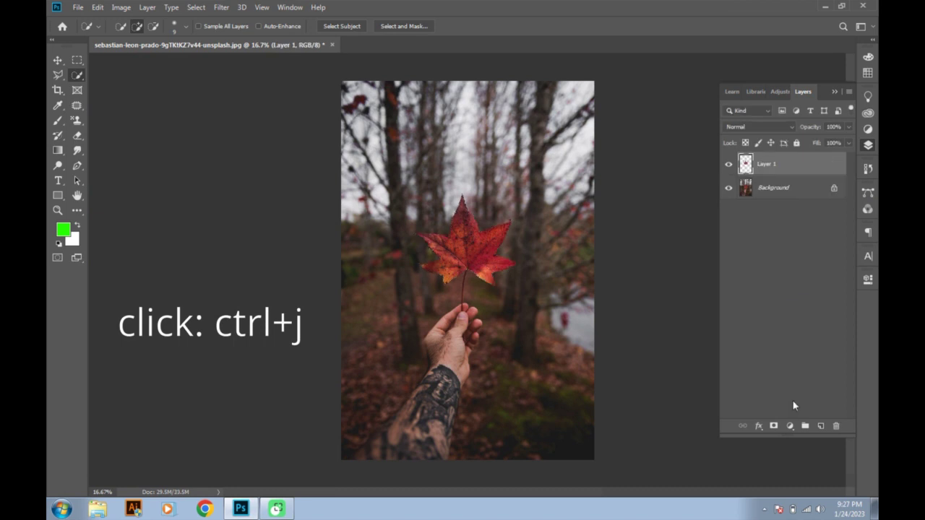
left_click(790, 425)
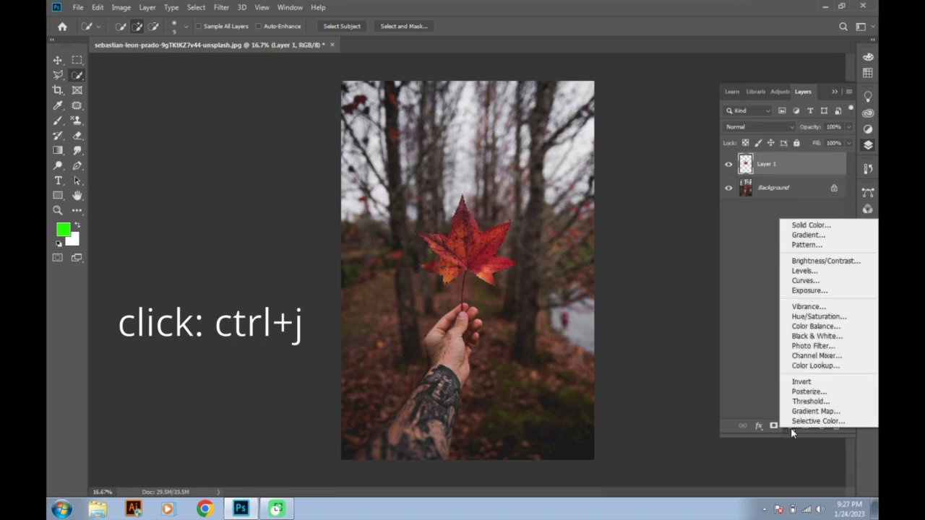
Step: Add a colorized Hue/Saturation layer with Hue 113 and Saturation 69 to tint the leaf green
left_click(801, 317)
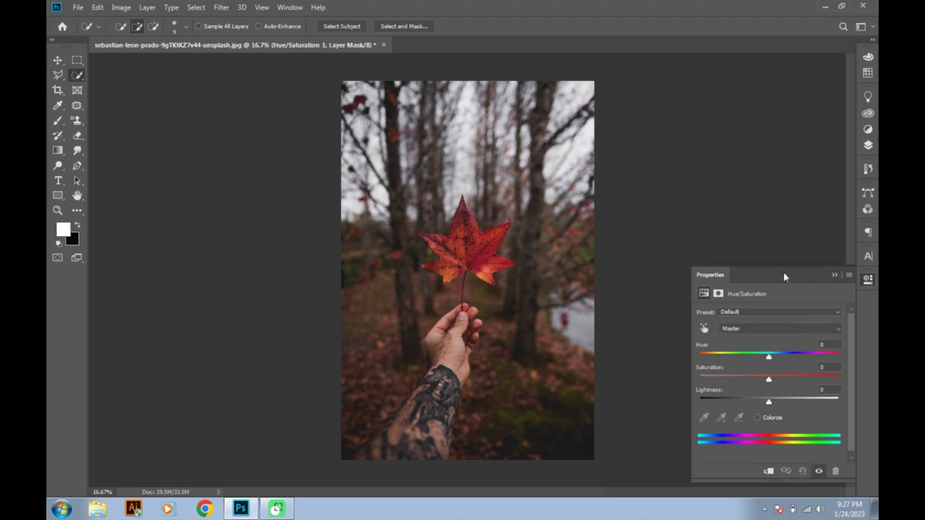
left_click_drag(784, 273, 746, 120)
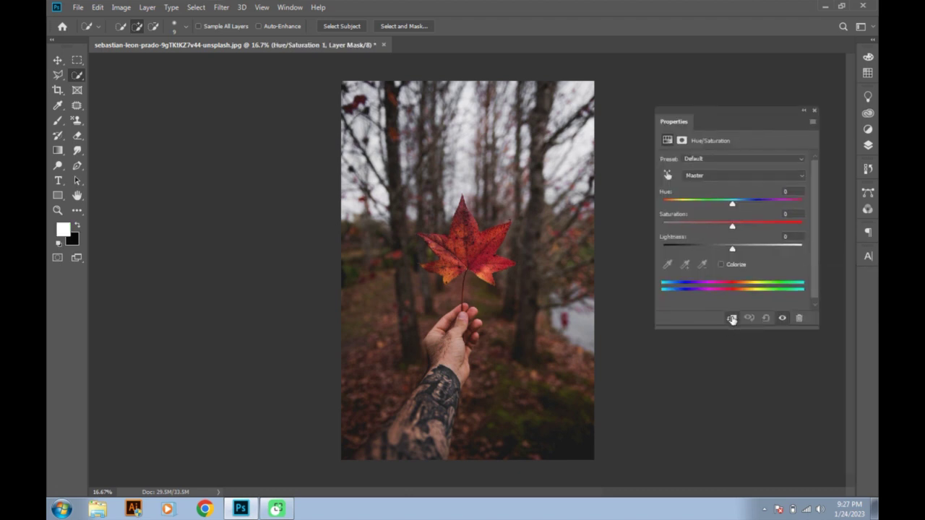
left_click(721, 264)
left_click(706, 203)
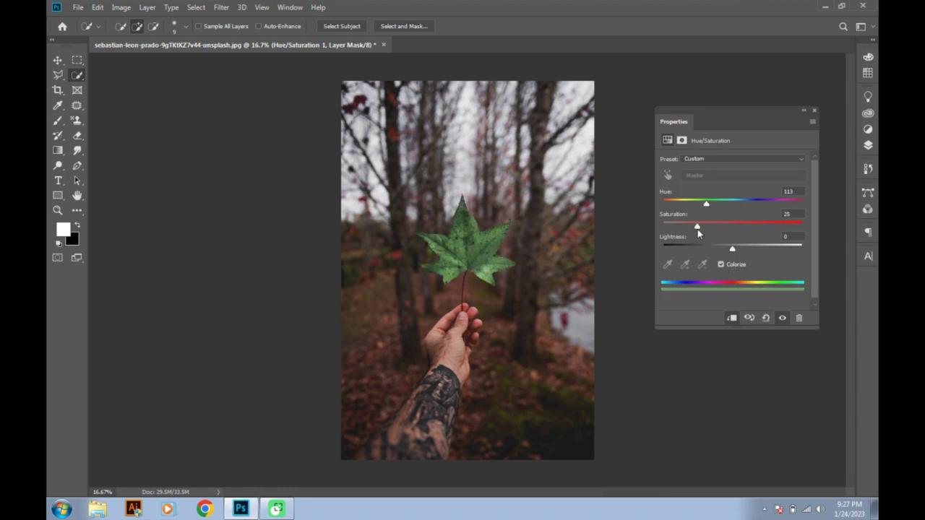
left_click_drag(697, 230, 743, 228)
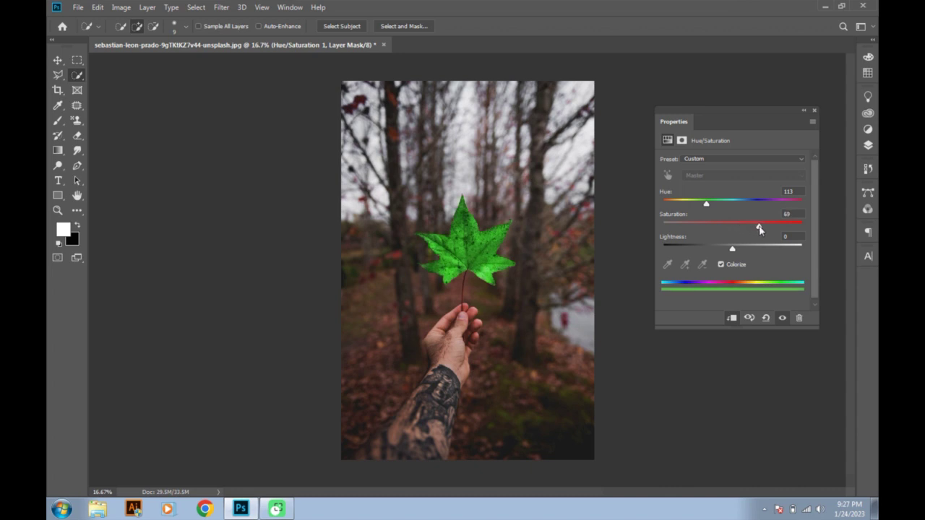
left_click(805, 110)
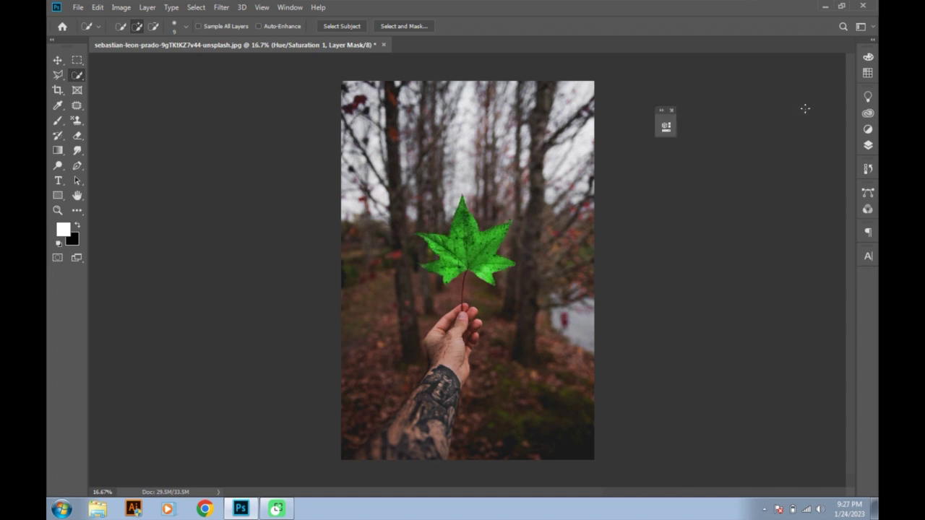
Step: Duplicate Layer 1 and its Hue/Saturation adjustment, grouping the copies into Group 1
left_click(868, 144)
left_click(779, 189, "shift")
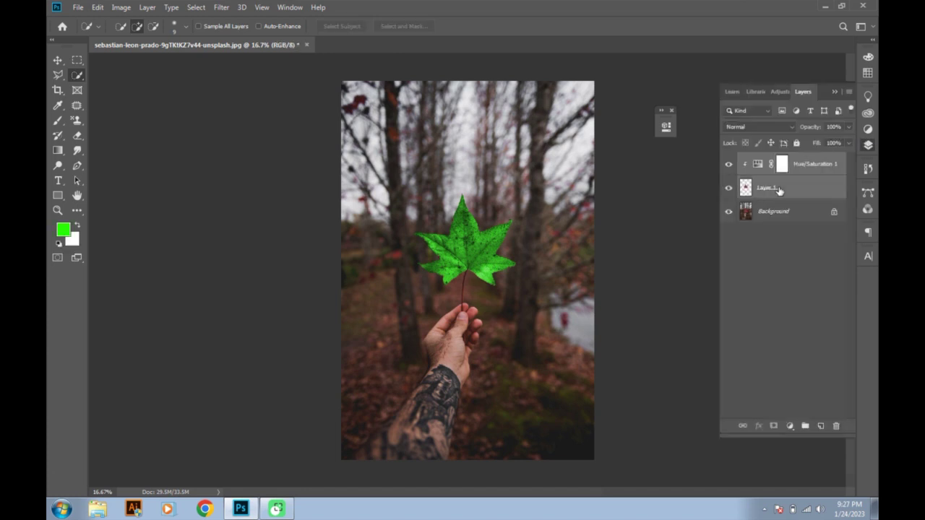
left_click_drag(779, 186, 821, 426)
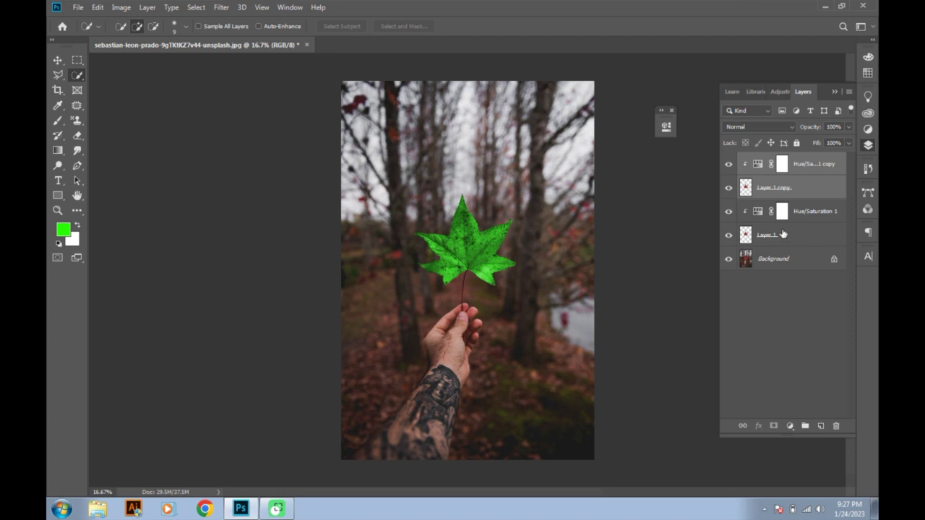
left_click(783, 234)
left_click(778, 189)
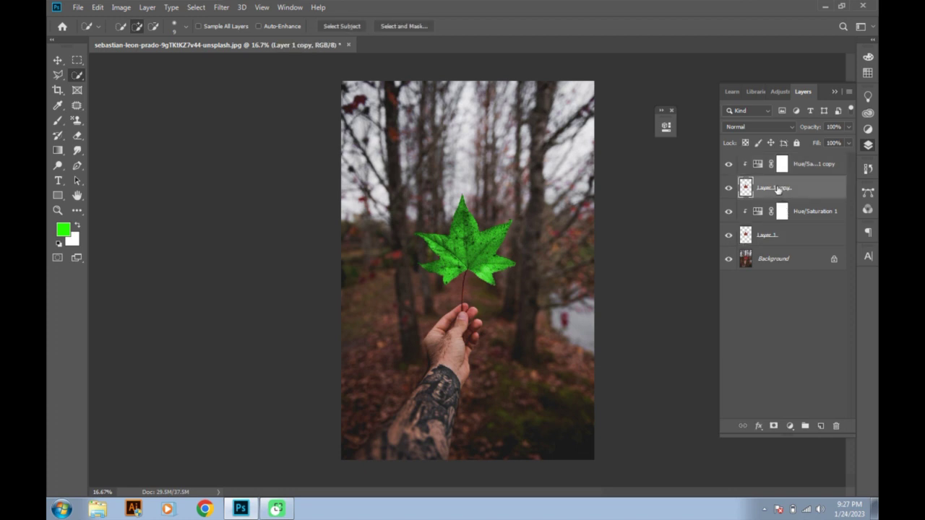
left_click(776, 167, "ctrl")
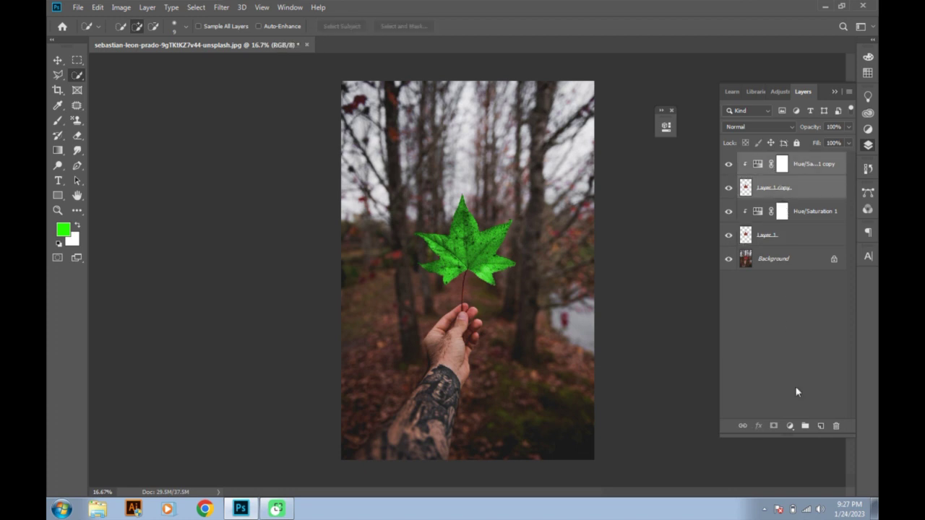
left_click_drag(805, 426, 804, 426)
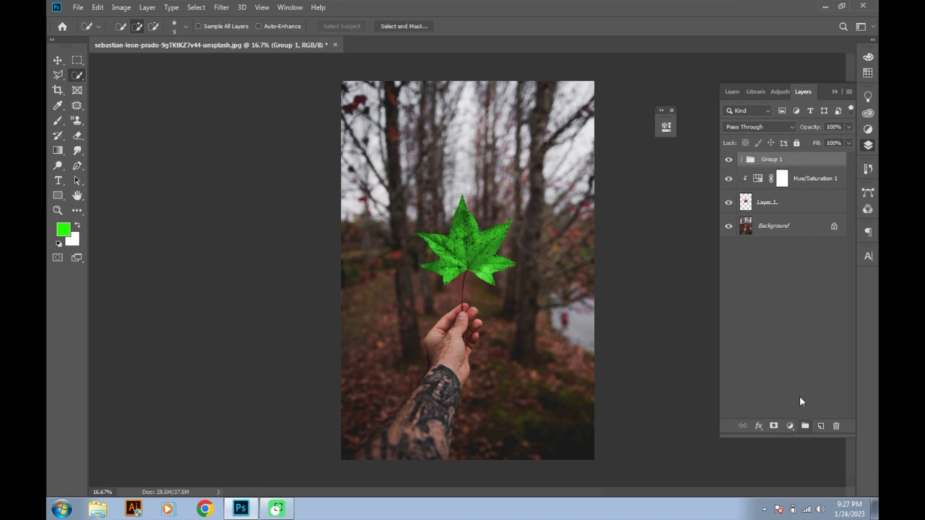
Step: Merge Layer 1 with Hue/Saturation 1 into a single layer using Ctrl+E
left_click(766, 206)
left_click(766, 186, "ctrl")
right_click(766, 185)
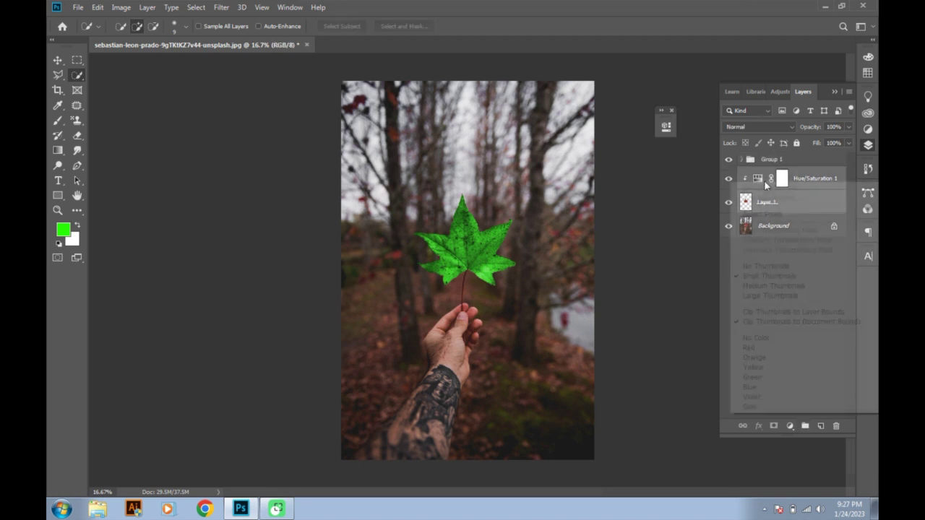
right_click(781, 180)
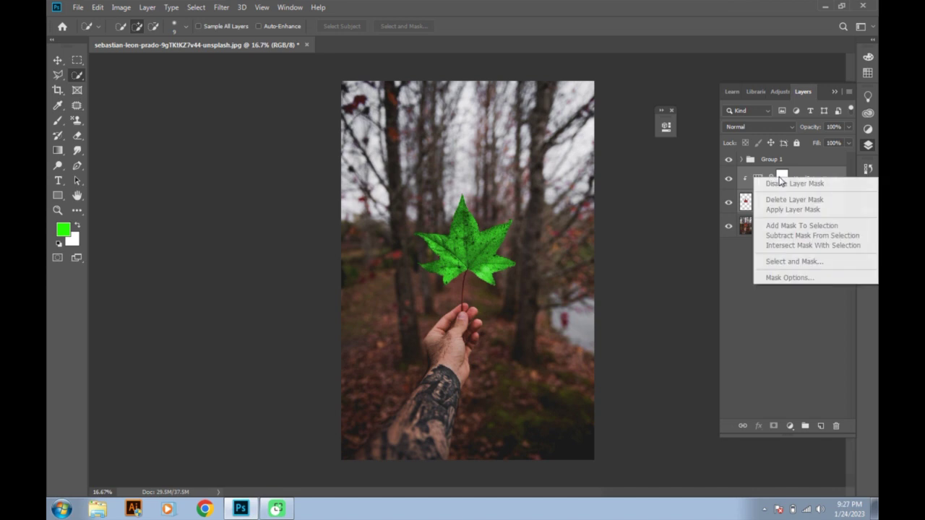
left_click(797, 174)
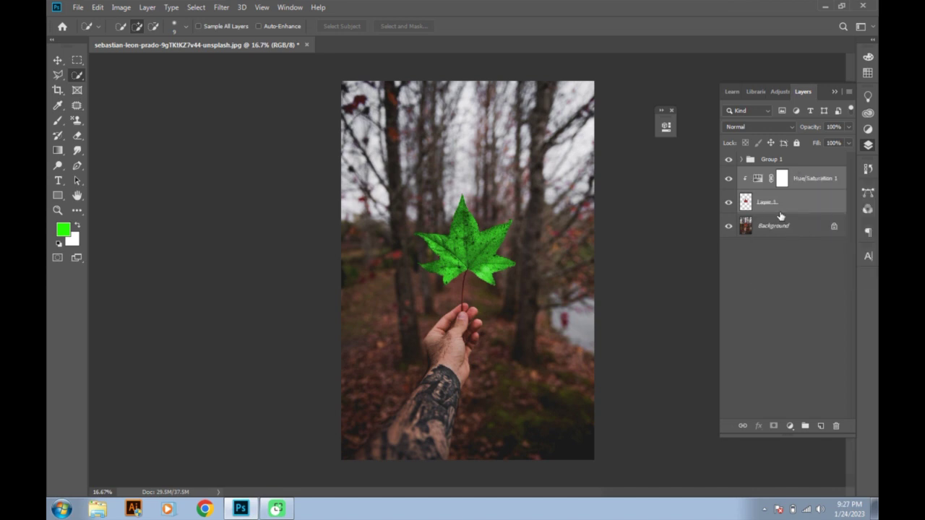
key("ctrl+e")
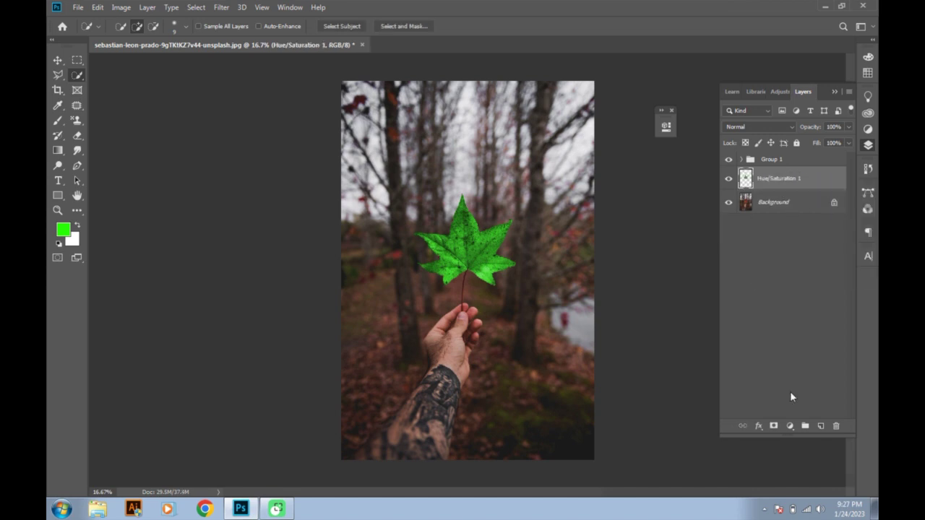
left_click(224, 7)
mouse_move(239, 138)
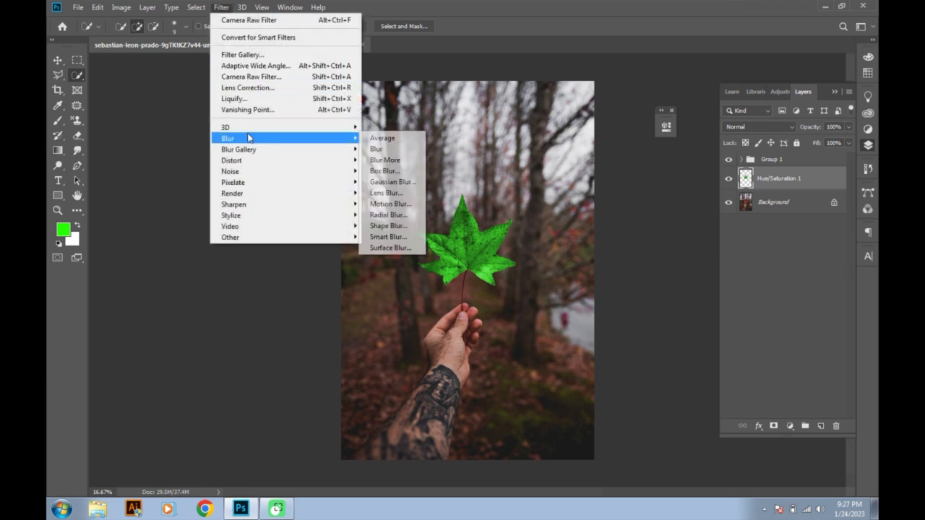
Step: Apply a 40.1-pixel Gaussian Blur to the merged green leaf layer
left_click(375, 183)
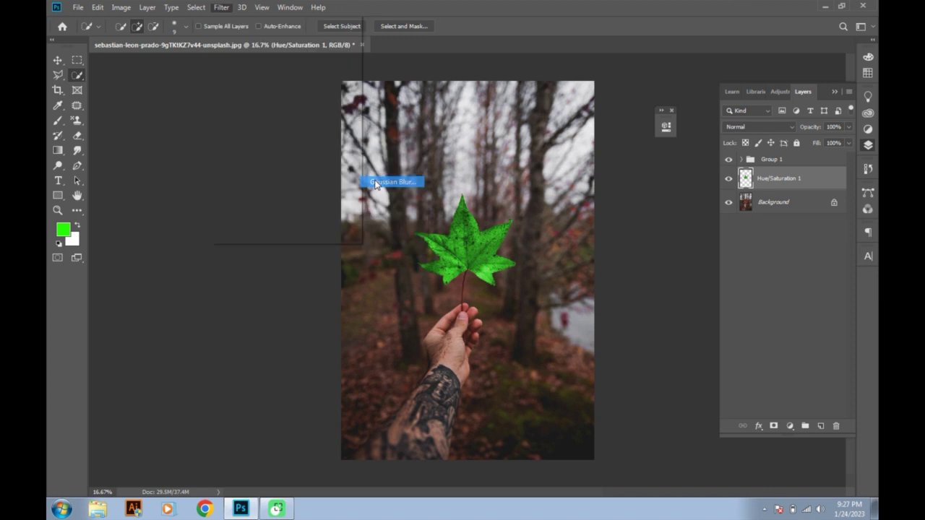
left_click_drag(670, 295, 664, 296)
left_click(748, 136)
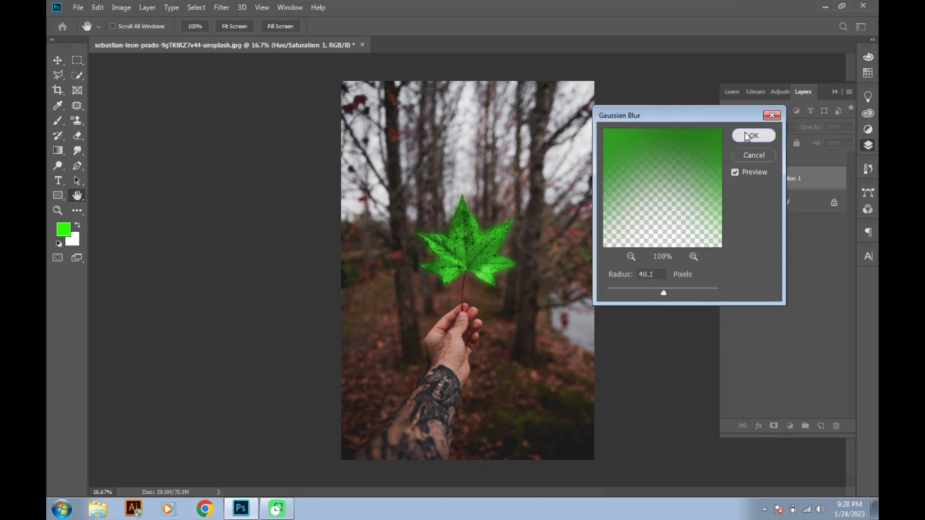
key("w")
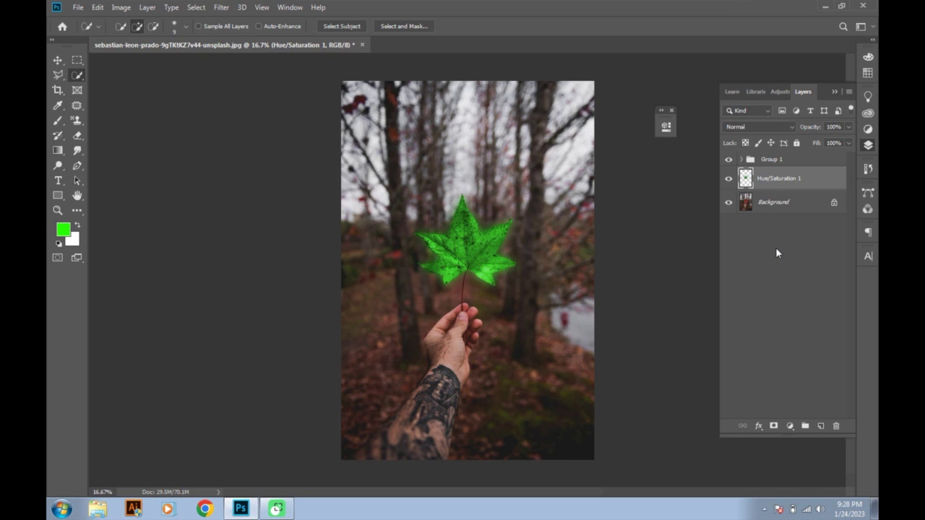
Step: Duplicate the blurred leaf layer and give the copy a 60-pixel Gaussian Blur
left_click_drag(779, 180, 820, 426)
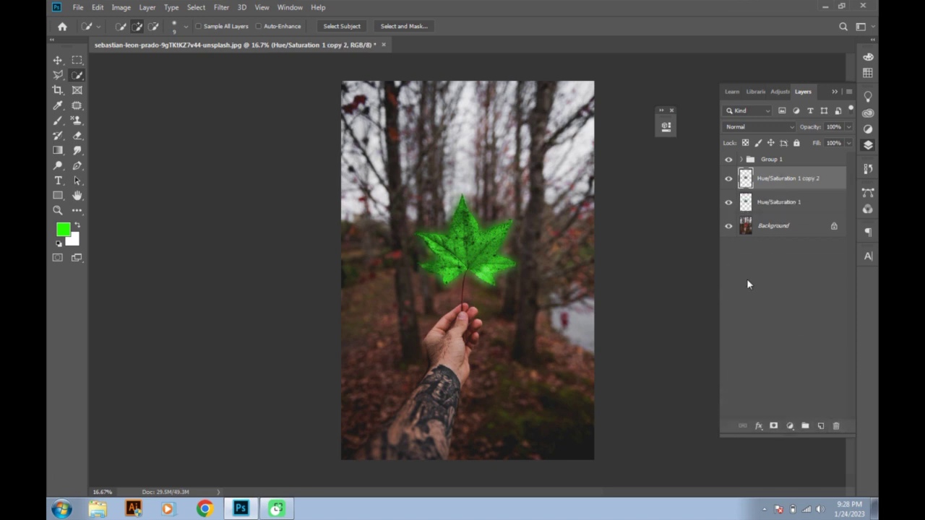
left_click(241, 8)
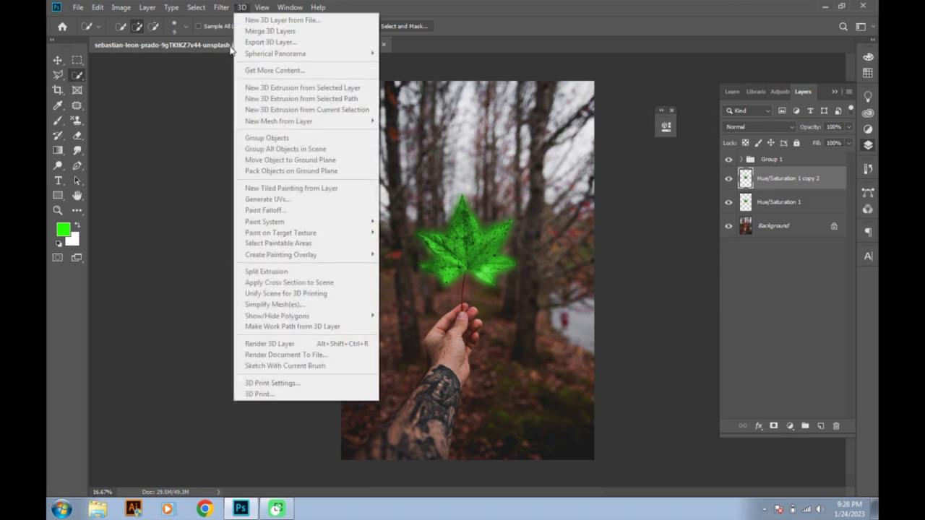
mouse_move(228, 138)
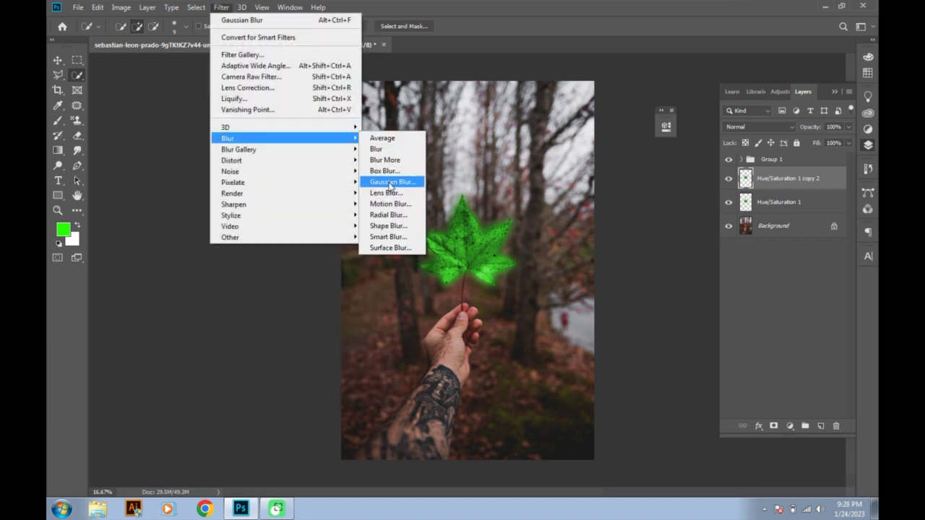
left_click(399, 180)
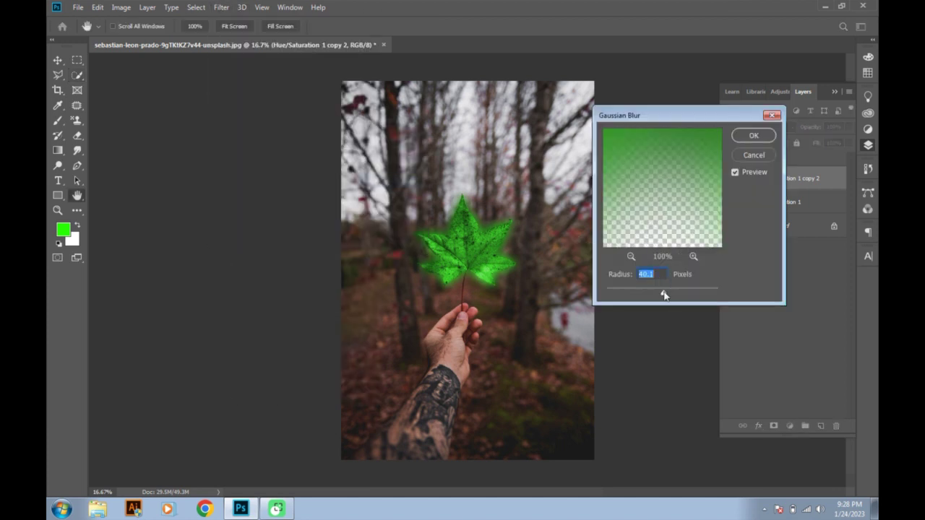
left_click_drag(664, 294, 669, 294)
left_click_drag(670, 295, 670, 295)
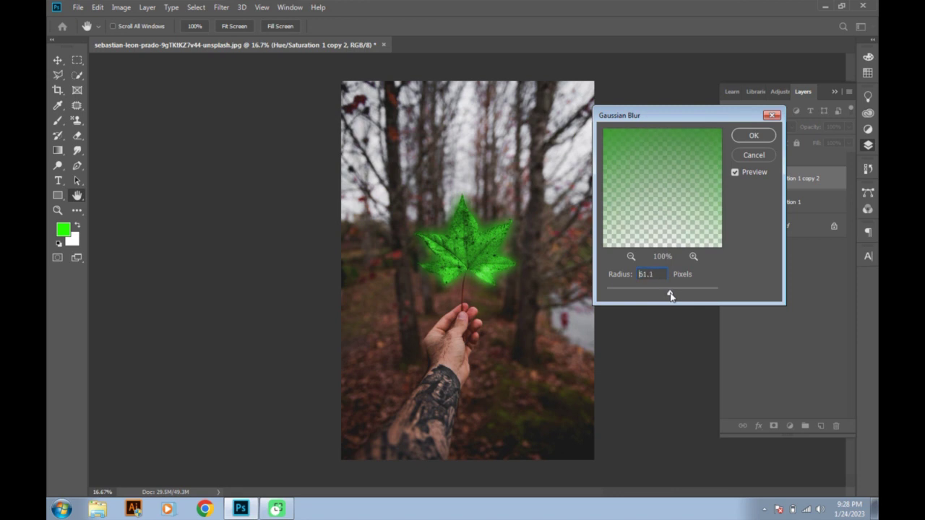
key("BackSpace")
type("60")
left_click(764, 137)
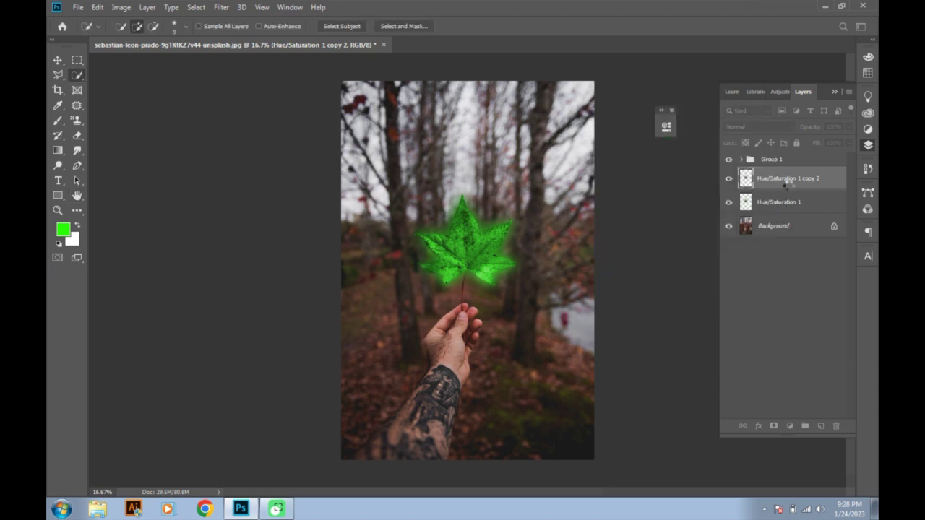
left_click_drag(788, 180, 820, 426)
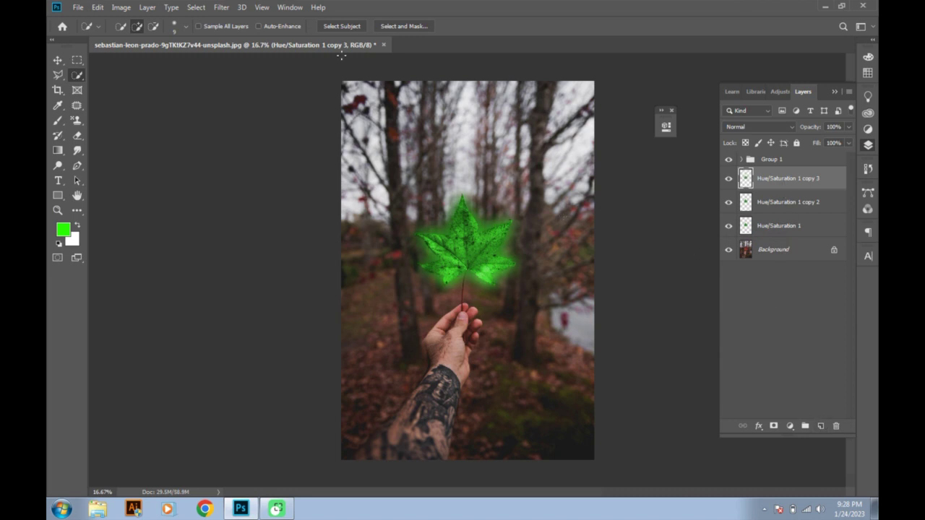
Step: Give the Hue/Saturation 1 copy 3 layer an 80-pixel Gaussian Blur, abandoning Lens Blur
left_click(220, 8)
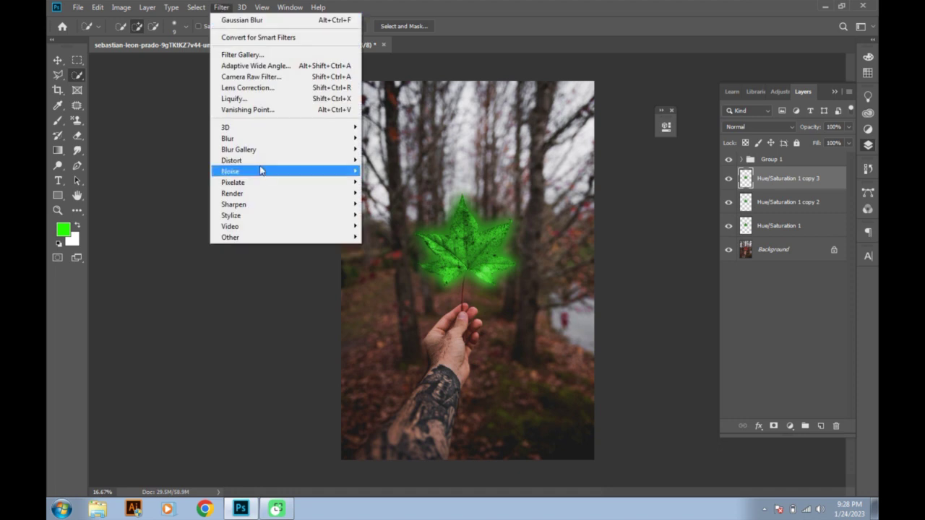
mouse_move(239, 149)
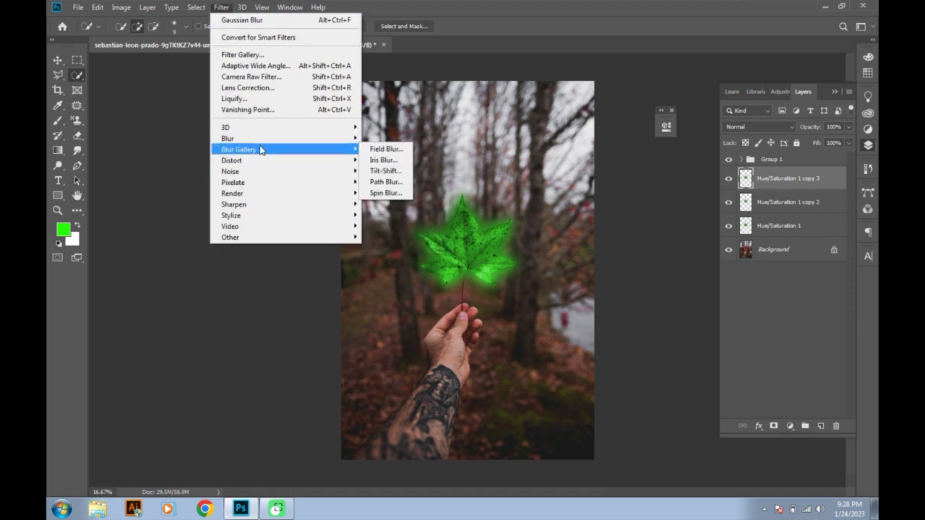
left_click(392, 192)
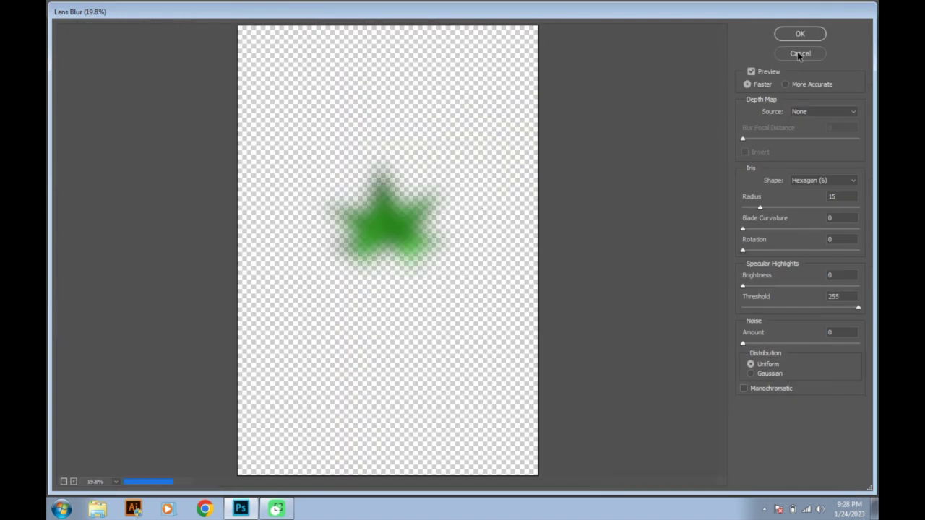
left_click(799, 54)
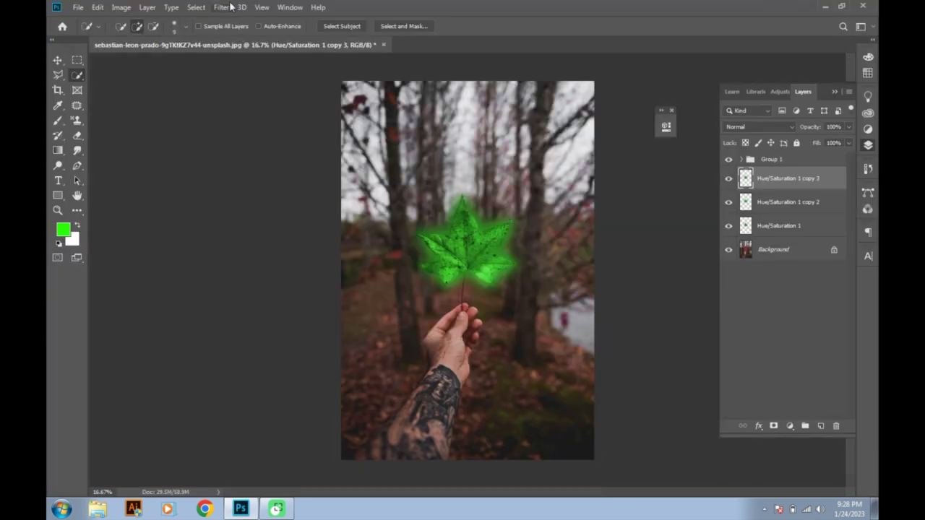
left_click(230, 8)
mouse_move(290, 138)
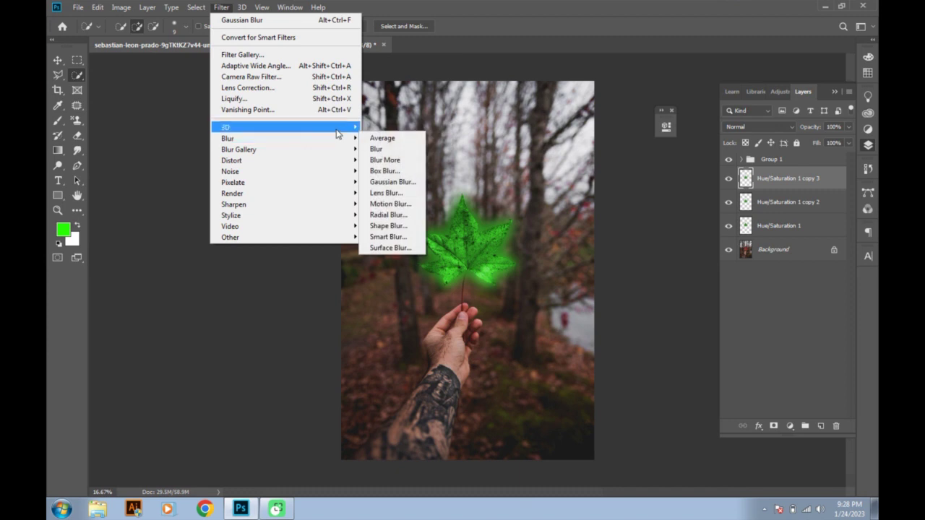
left_click(393, 182)
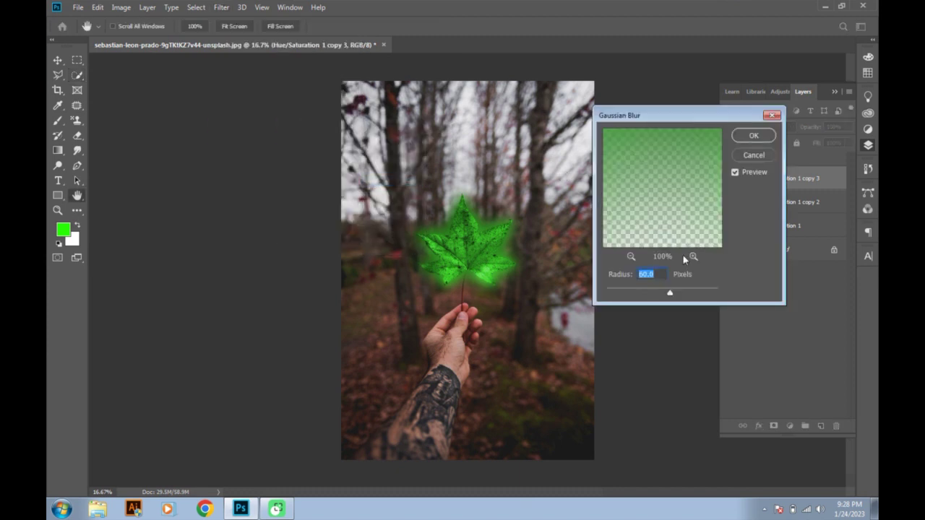
left_click_drag(670, 294, 678, 295)
key("BackSpace")
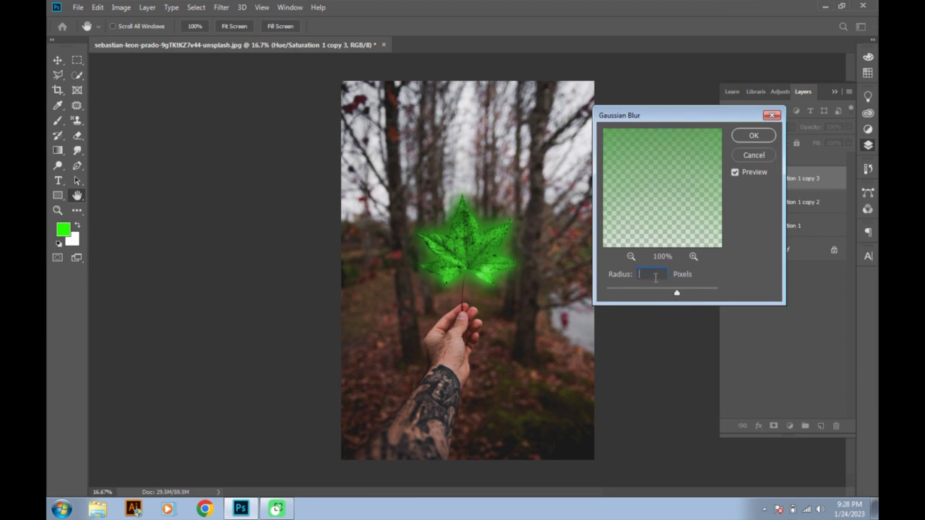
type("80")
left_click(755, 138)
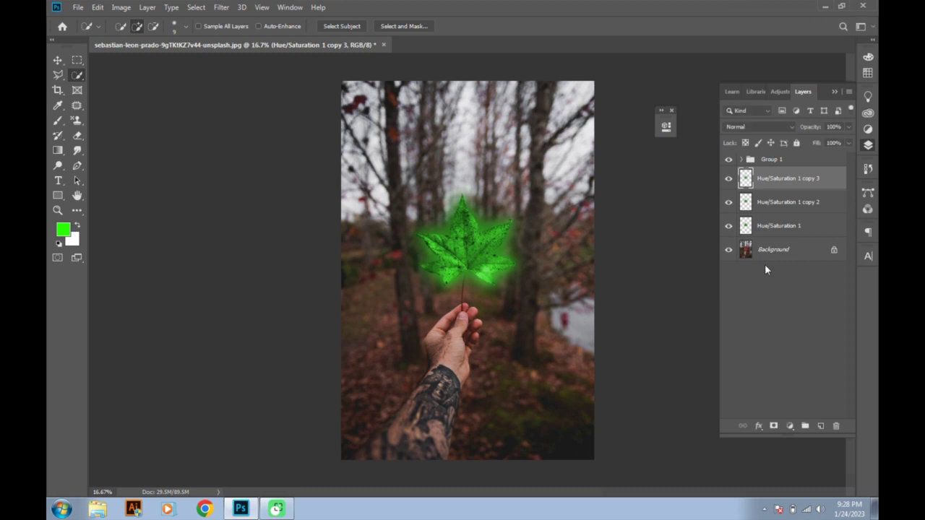
Step: Add a Hue/Saturation adjustment clipped to the Background, colorized at Hue 111, Saturation 52
left_click(764, 251)
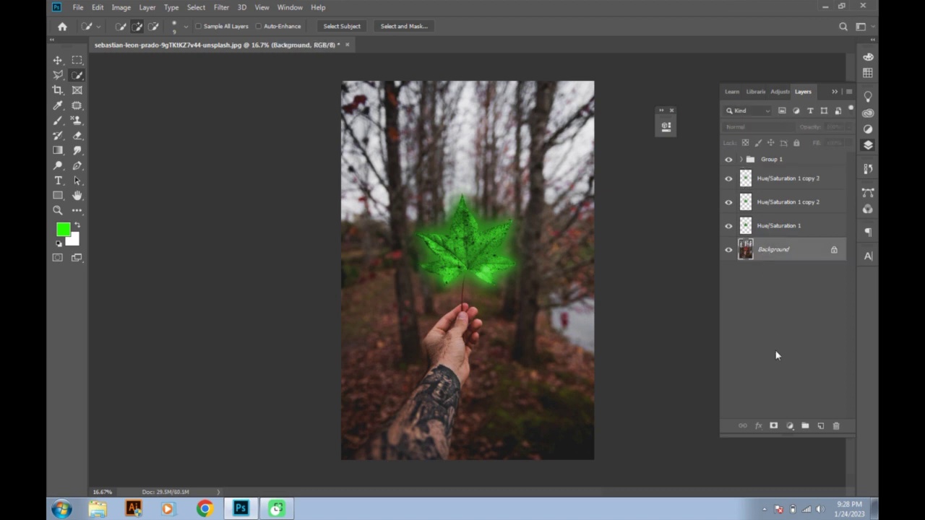
left_click(790, 428)
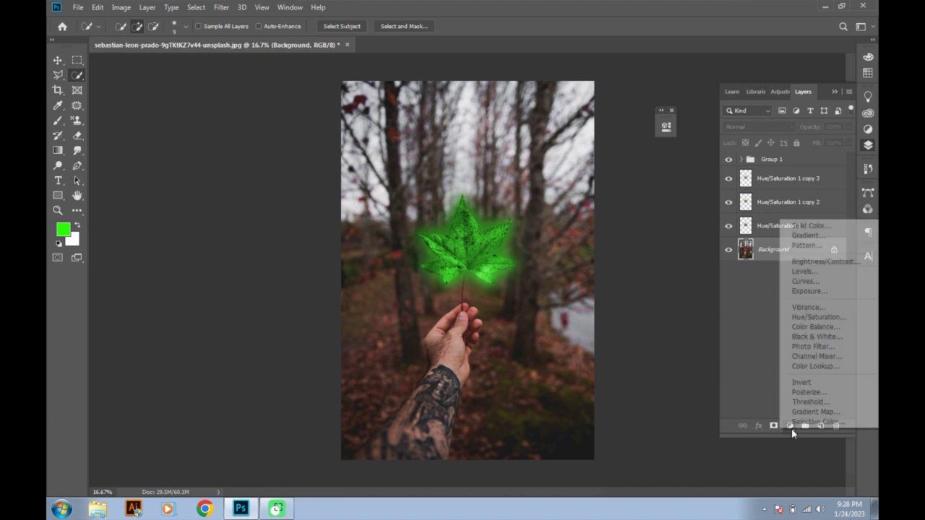
left_click(801, 318)
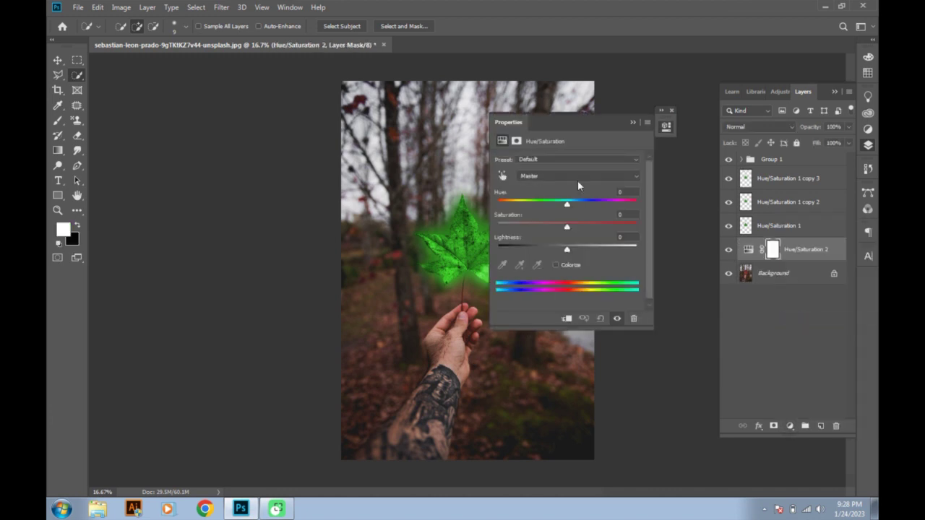
left_click_drag(576, 130, 673, 136)
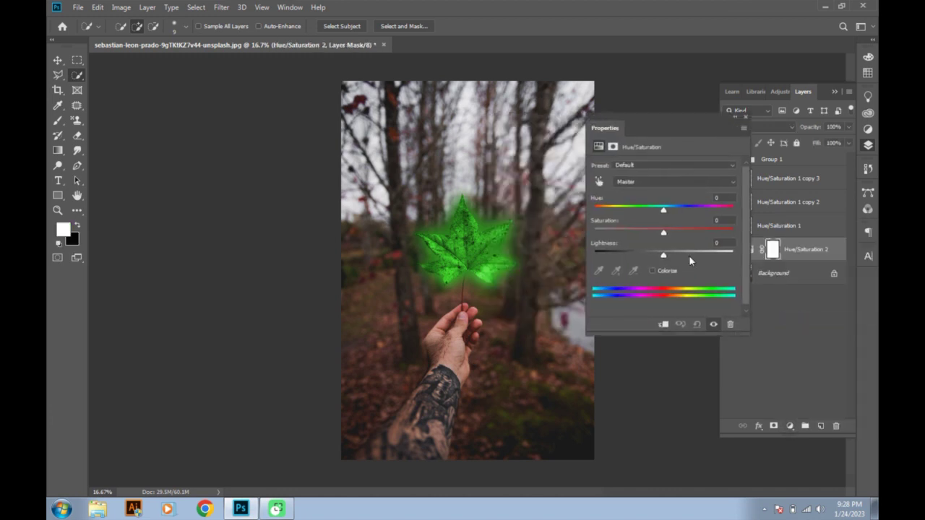
left_click(663, 326)
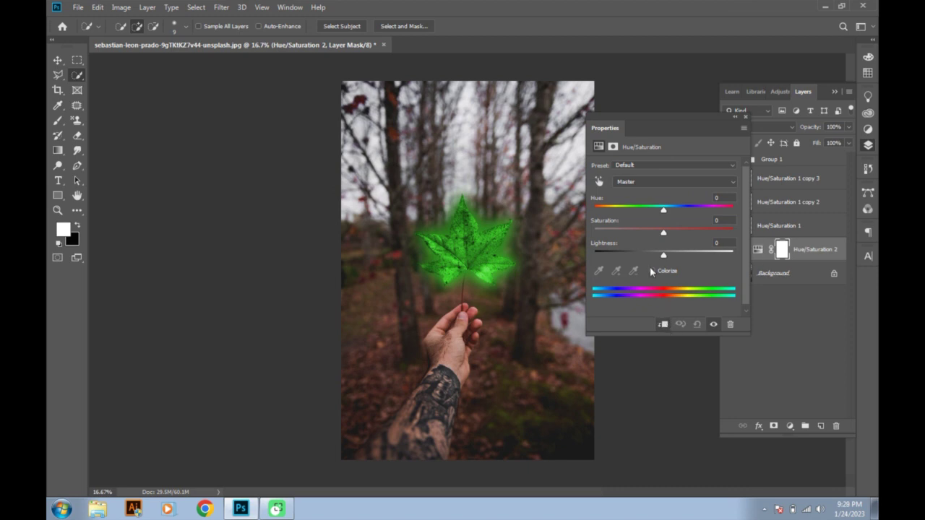
left_click(652, 272)
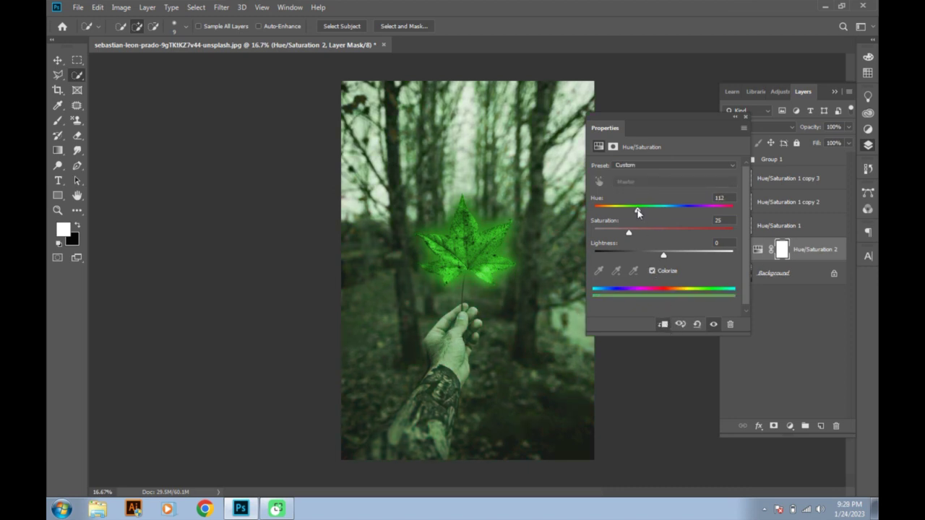
mouse_move(634, 208)
left_mouse_down()
mouse_move(646, 234)
mouse_move(663, 237)
left_mouse_up()
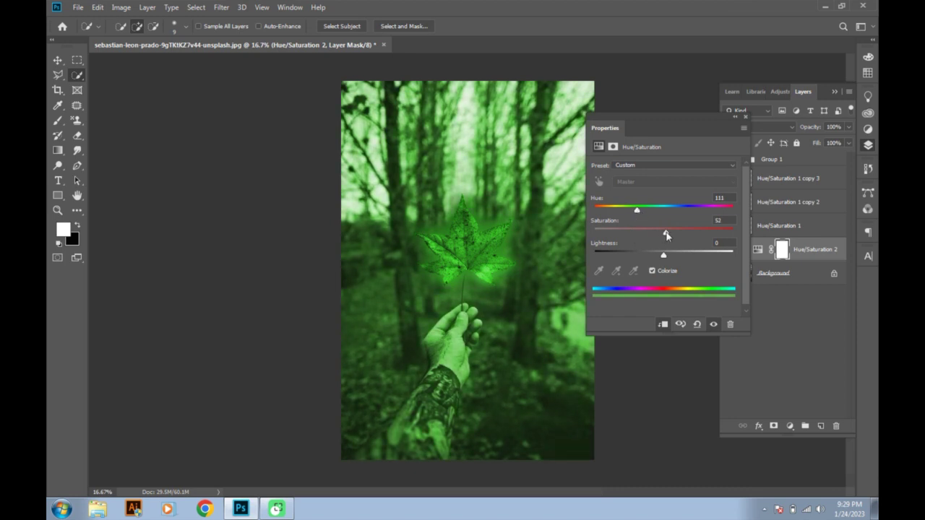
left_click(738, 118)
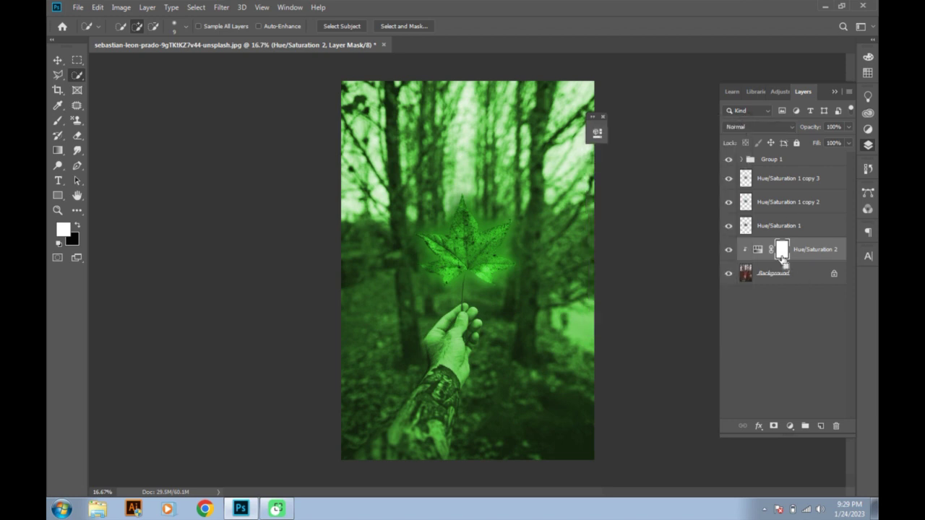
Step: Invert the Hue/Saturation 2 mask and paint white over the hand with a 500 px brush
key("ctrl+i")
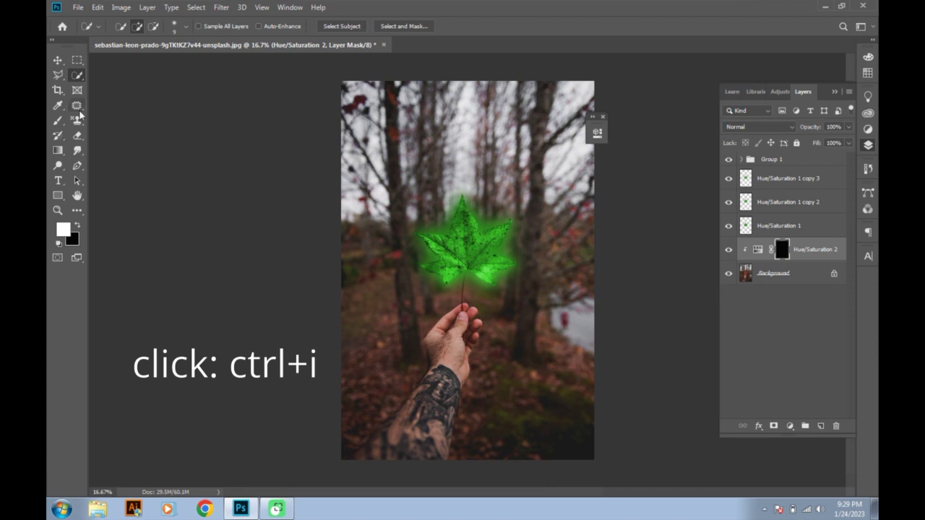
left_click(58, 120)
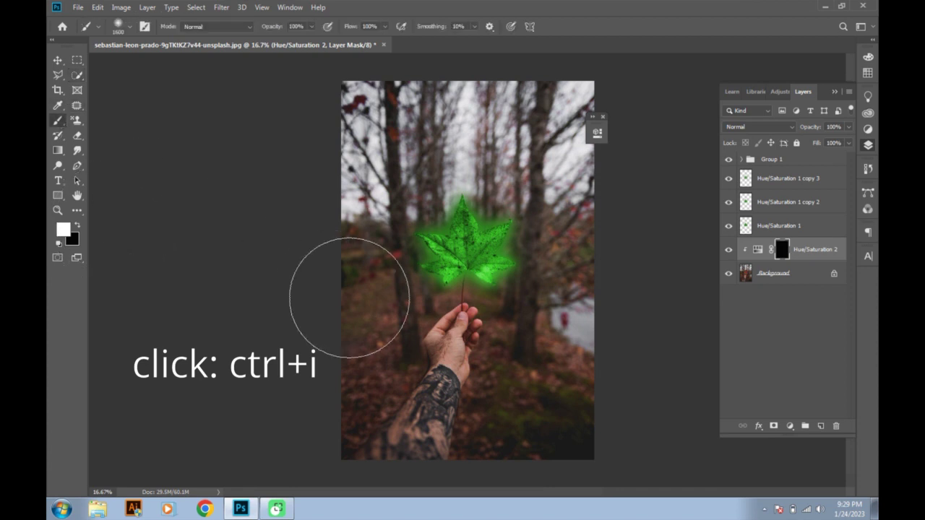
key("bracketleft")
key("bracketleft")
key("bracketleft")
key("bracketleft")
key("bracketleft")
key("bracketleft")
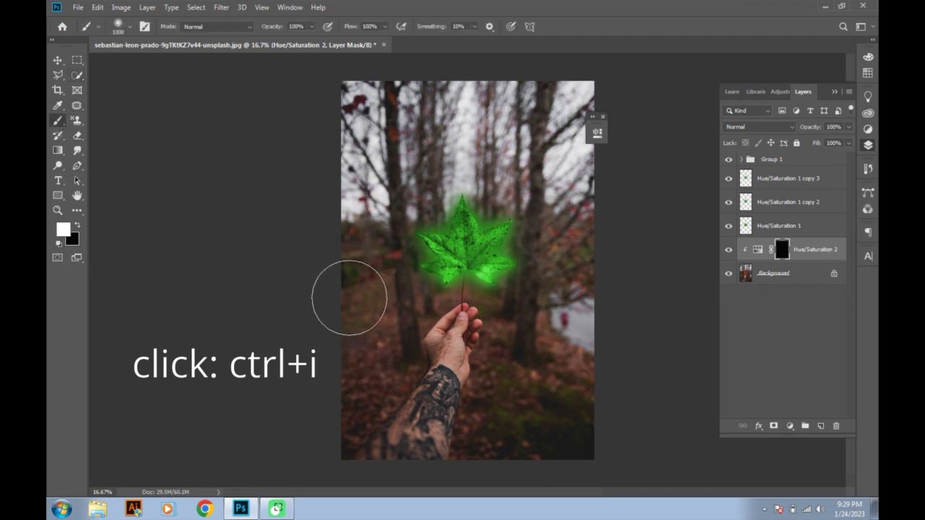
key("bracketleft")
key("bracketleft")
key("bracketleft")
key("bracketleft")
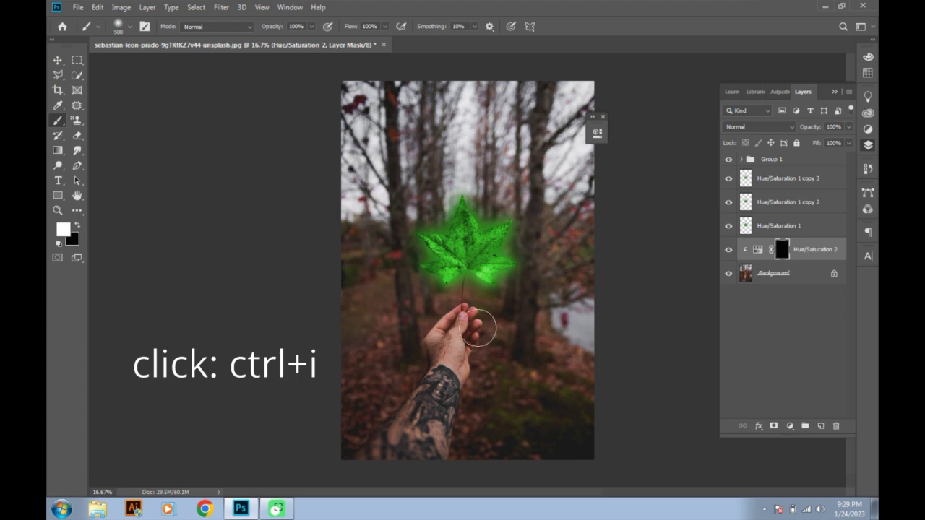
key("bracketleft")
mouse_move(452, 337)
left_mouse_down()
mouse_move(455, 348)
mouse_move(460, 322)
mouse_move(445, 352)
mouse_move(449, 367)
mouse_move(452, 358)
left_mouse_up()
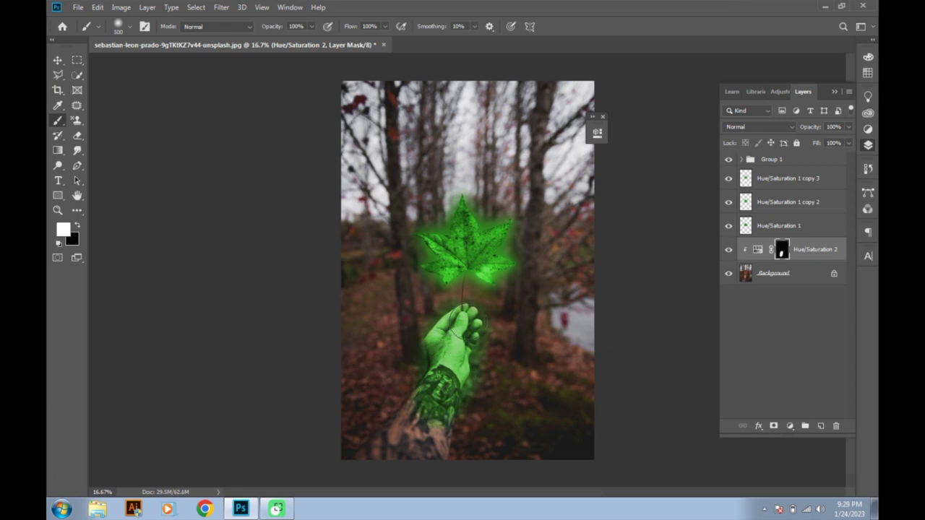
left_click(58, 61)
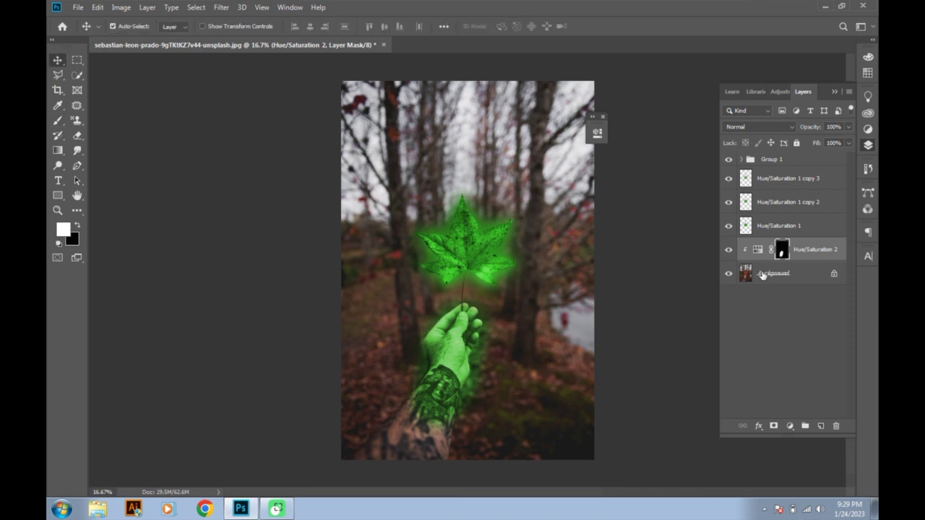
Step: Merge all layers from Background to Group 1 into one Background and launch Camera Raw Filter
left_click(762, 275)
left_click(764, 158, "shift")
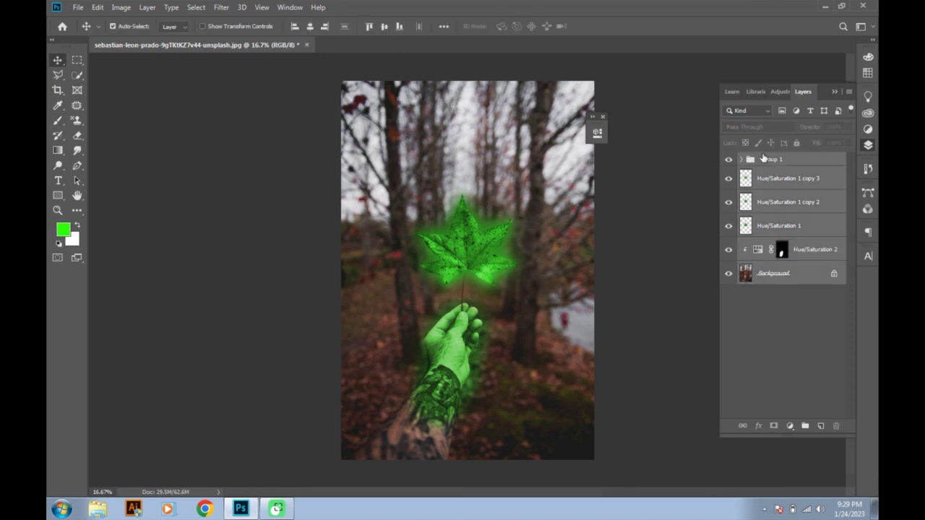
key("ctrl+e")
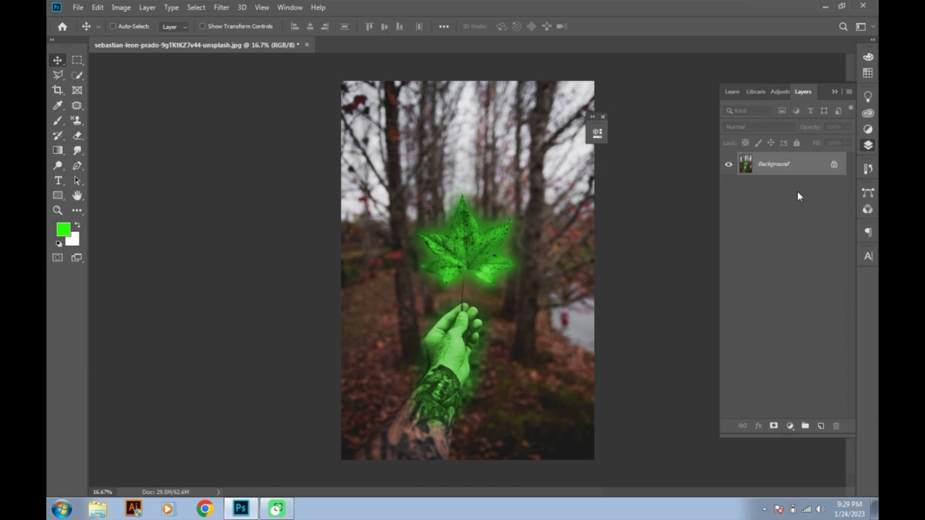
left_click(221, 7)
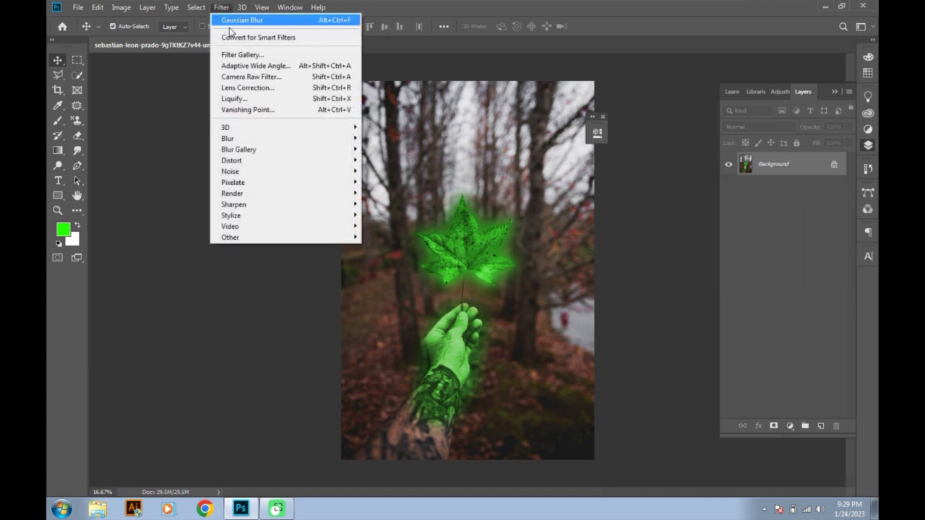
left_click(237, 77)
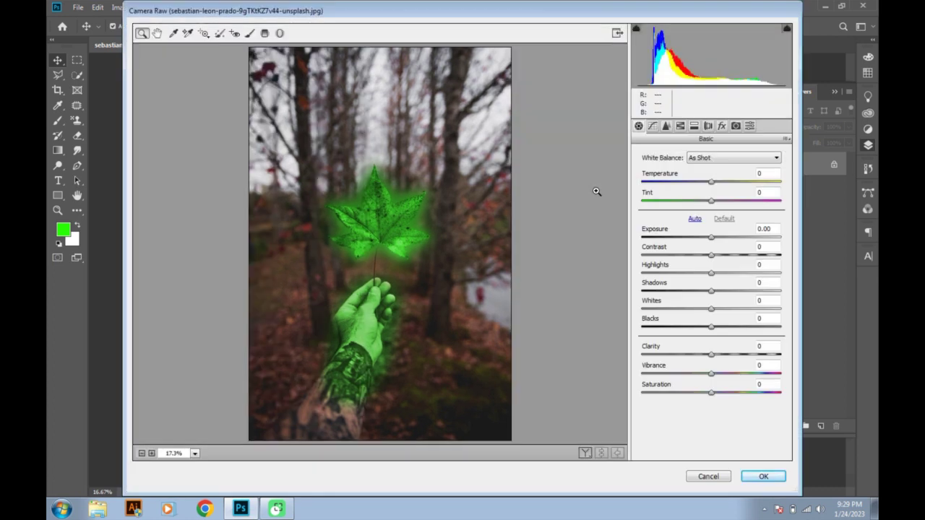
Step: Draw a Radial Filter ellipse enclosing the leaf and the hand
left_click(279, 33)
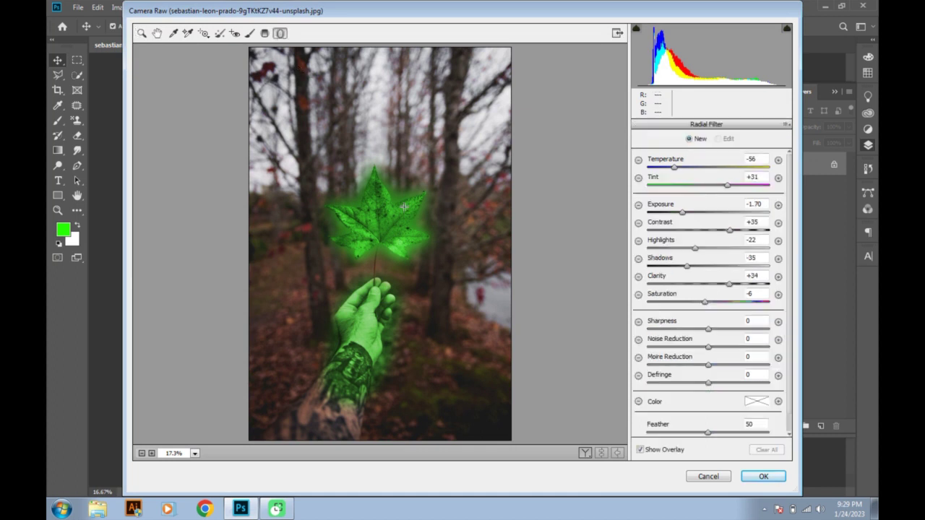
left_click_drag(380, 228, 342, 165)
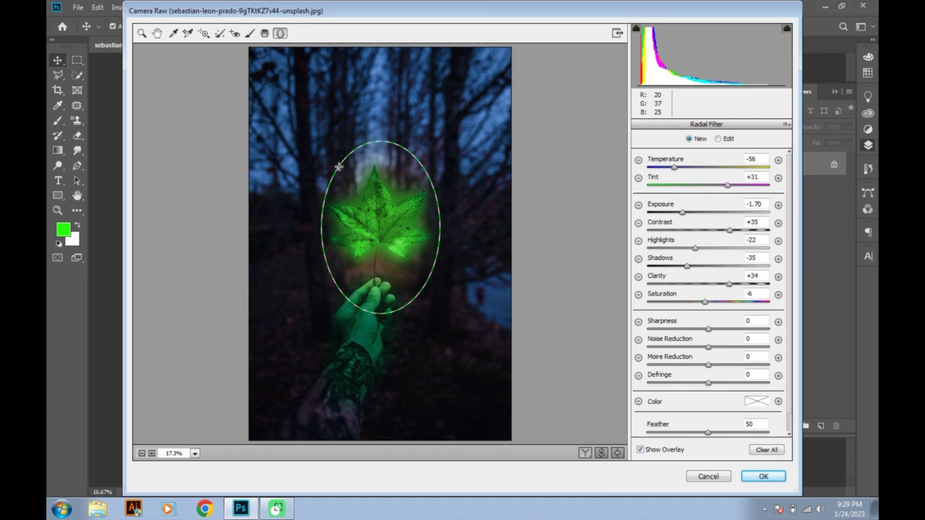
left_click_drag(381, 316, 381, 340)
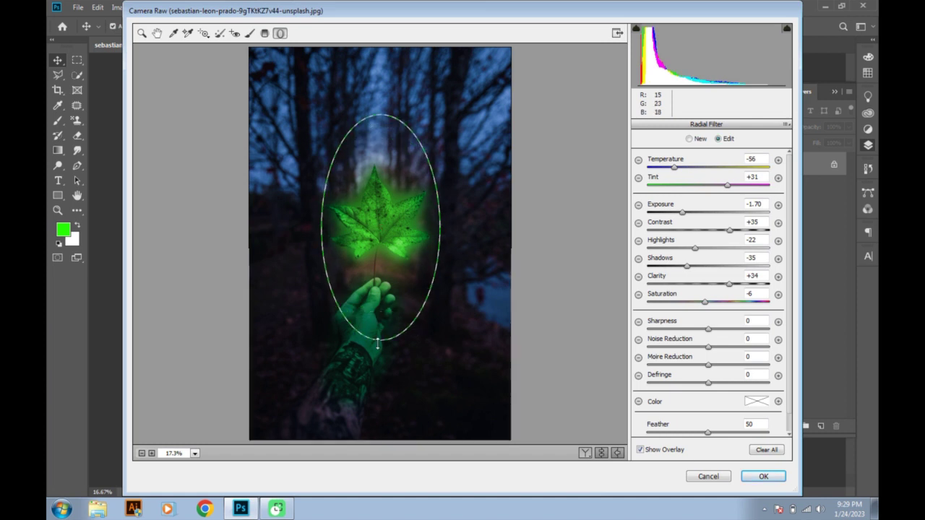
left_click_drag(381, 231, 379, 260)
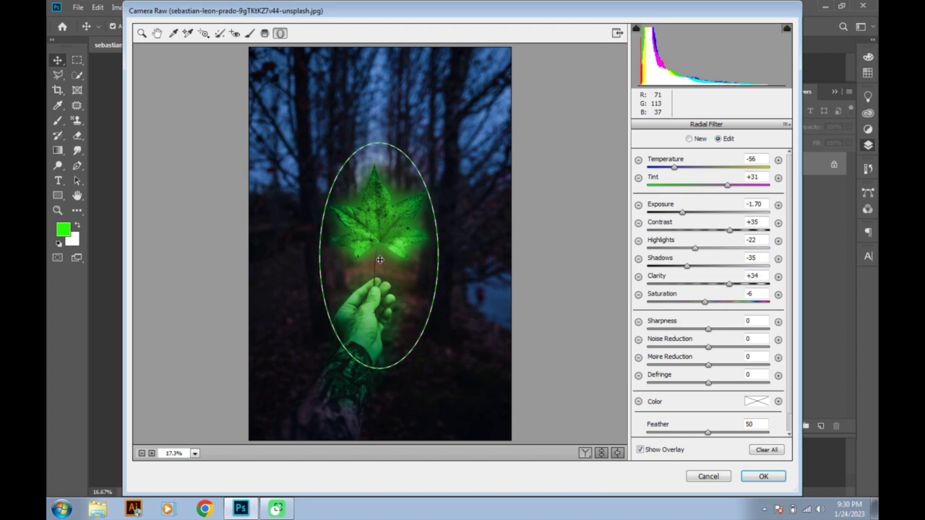
left_click_drag(438, 253, 442, 256)
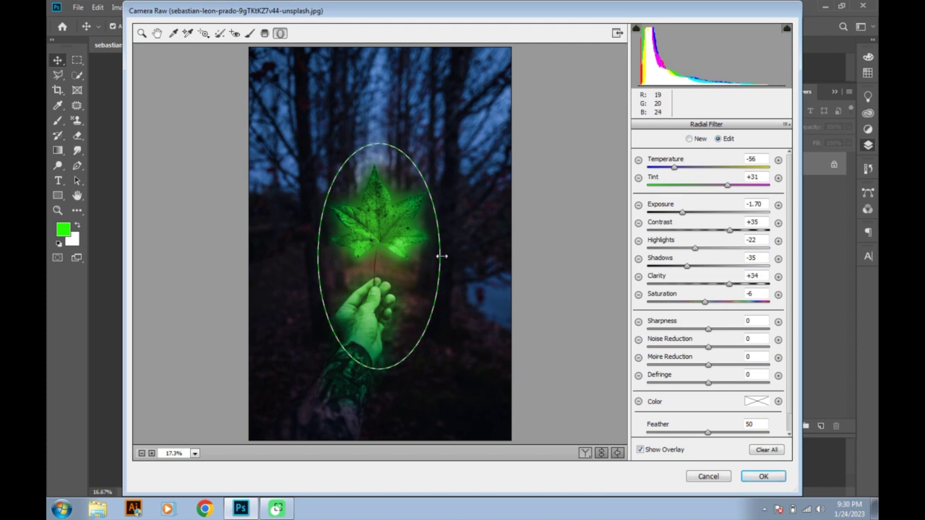
left_click_drag(381, 370, 379, 376)
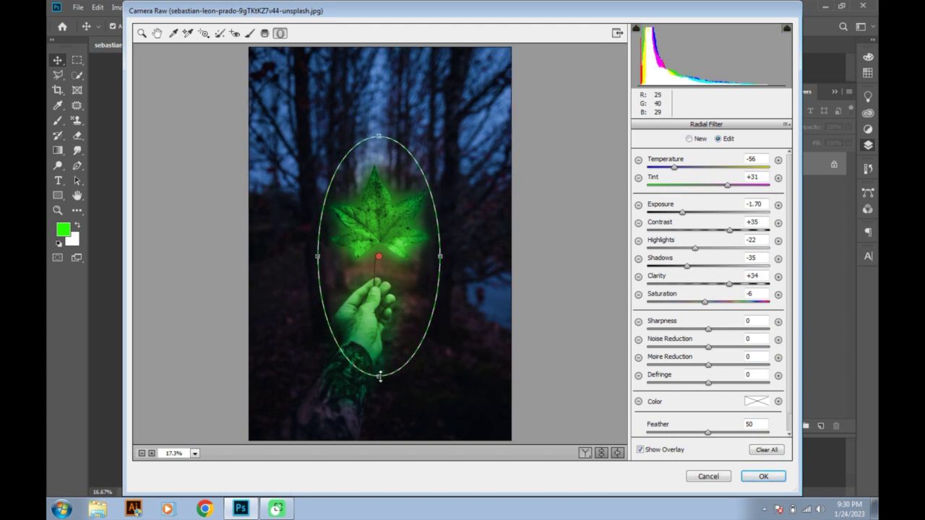
left_click_drag(379, 260, 379, 275)
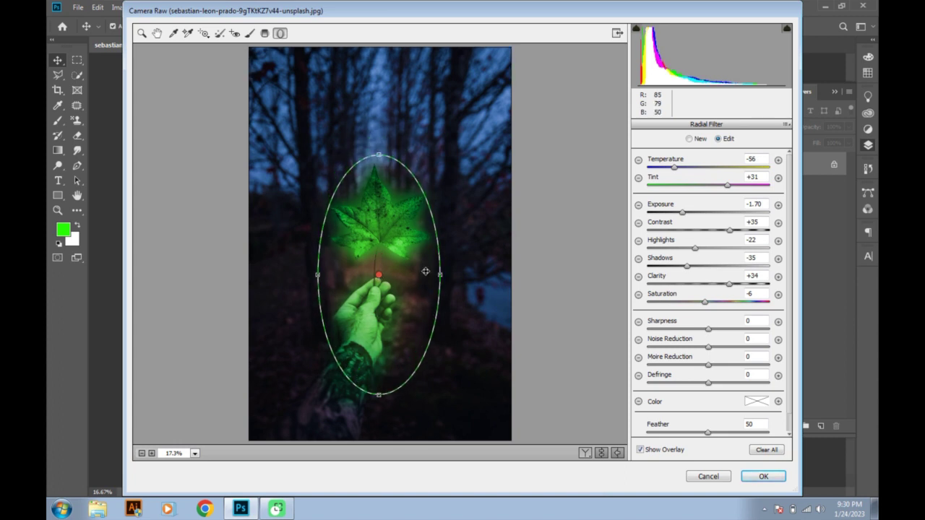
left_click_drag(440, 275, 448, 276)
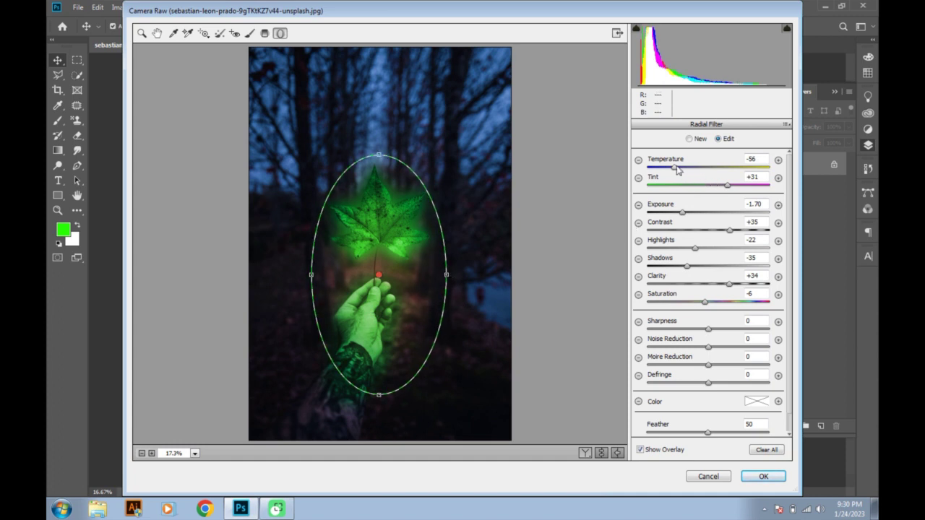
Step: Set Temperature -58, Tint +42, Exposure -2.05, Contrast +42, Clarity +28 outside the oval and confirm
left_click_drag(674, 172, 674, 172)
left_click_drag(729, 185, 734, 185)
left_click_drag(682, 212, 676, 217)
left_click_drag(731, 231, 682, 266)
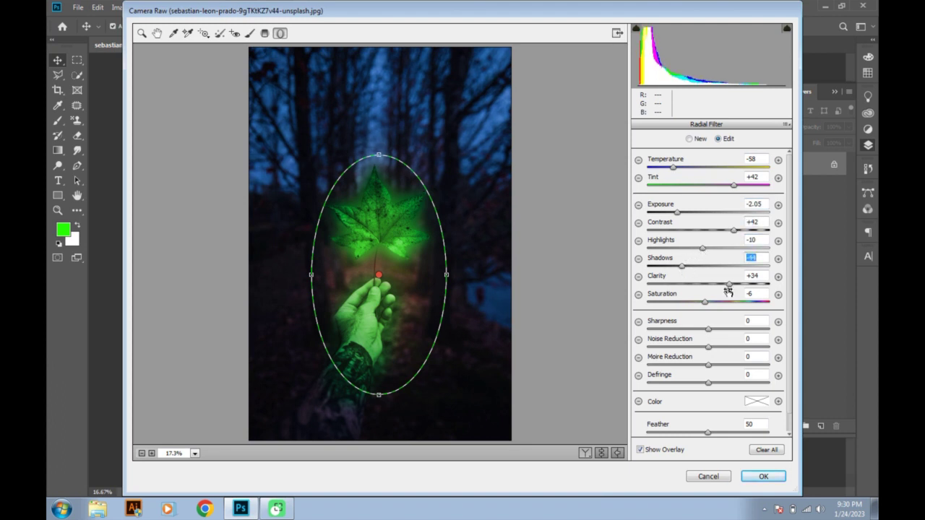
left_click_drag(729, 285, 725, 286)
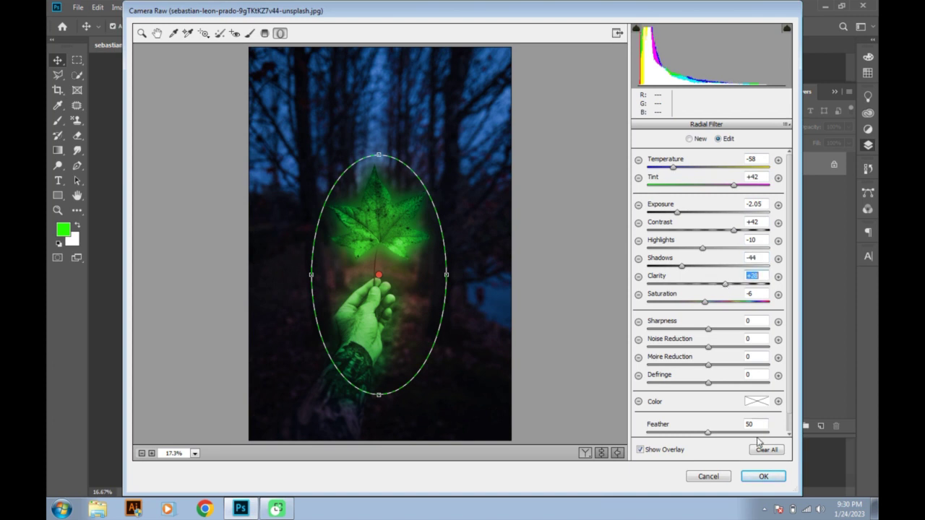
left_click(764, 478)
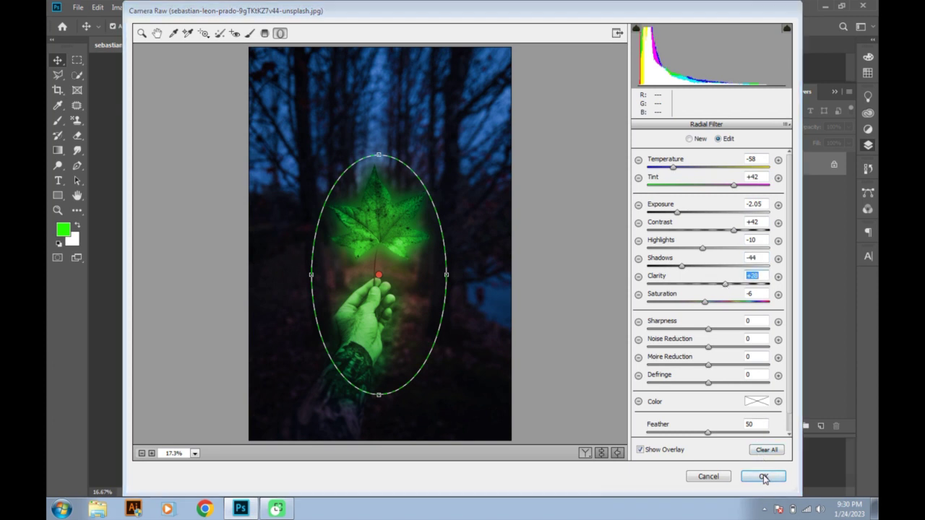
left_click(764, 478)
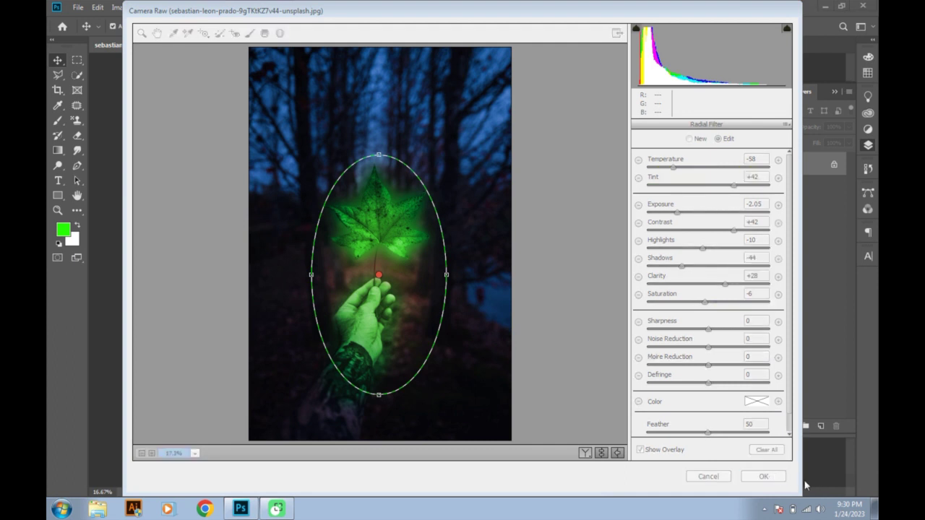
Step: Let the Camera Raw night look finish applying, then add an empty Layer 1
left_click(763, 476)
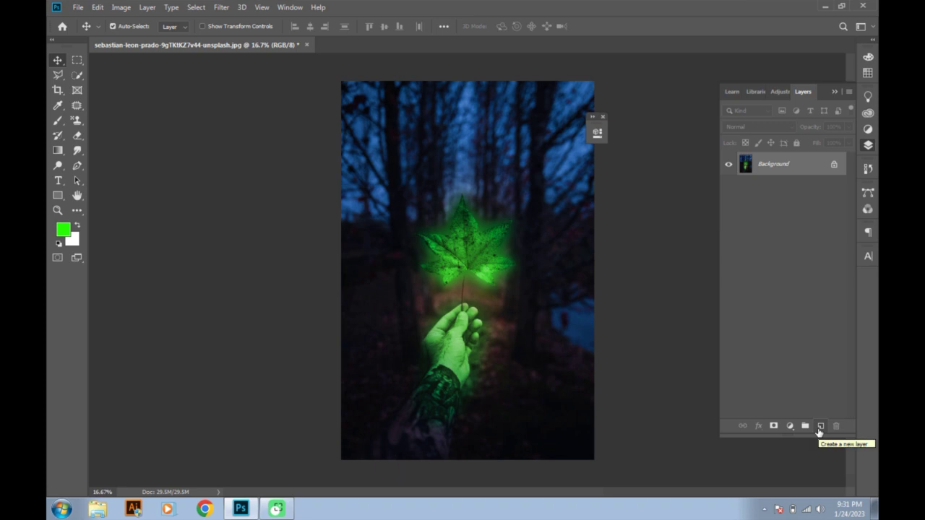
left_click(820, 426)
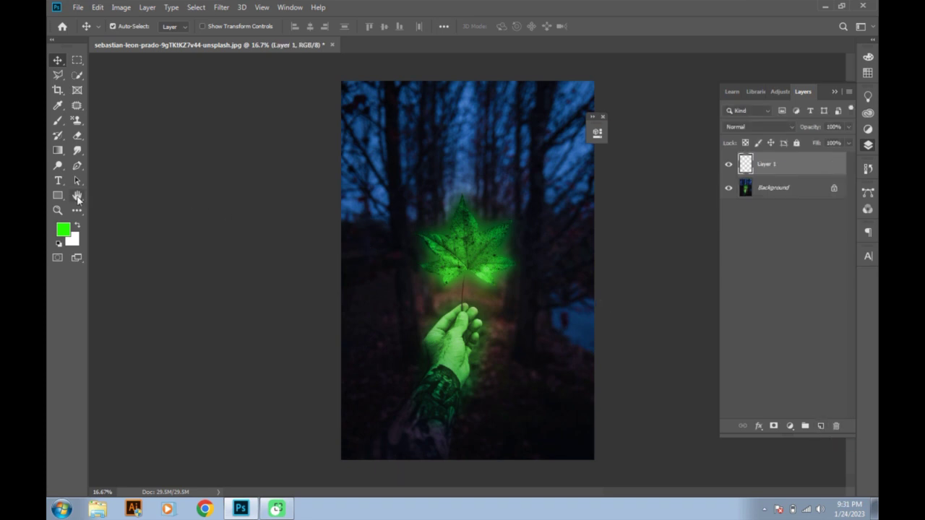
Step: Dab enlarged green brush over the leaf on Layer 1, blended as Dissolve at 7% opacity
left_click(61, 124)
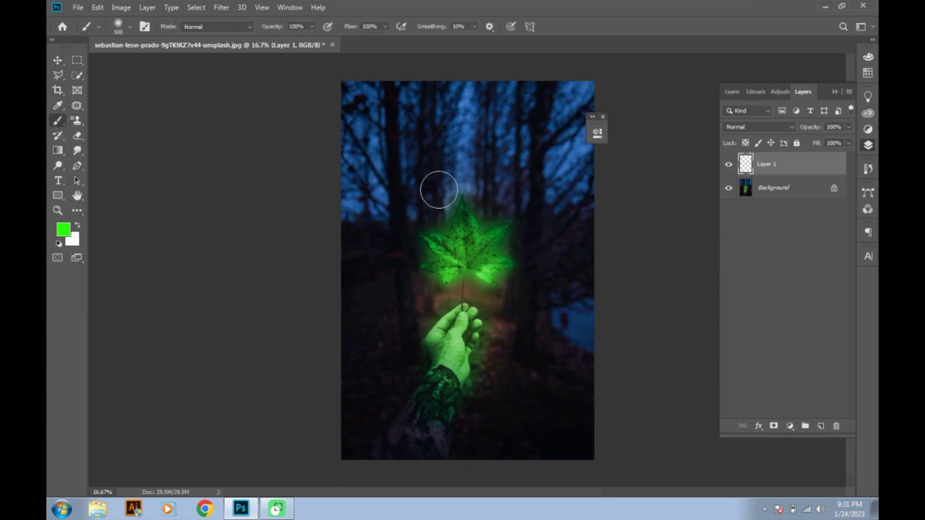
key("bracketright")
key("bracketright")
key("bracketright")
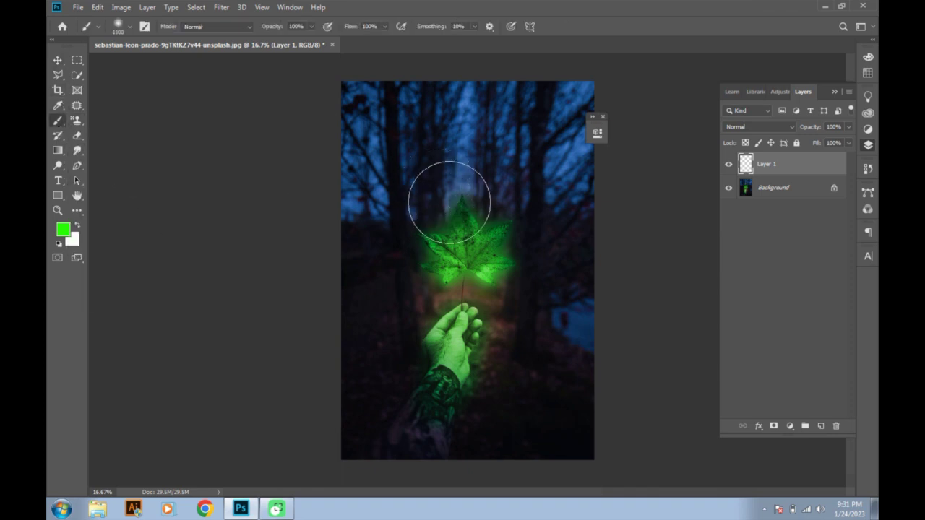
left_click(465, 245)
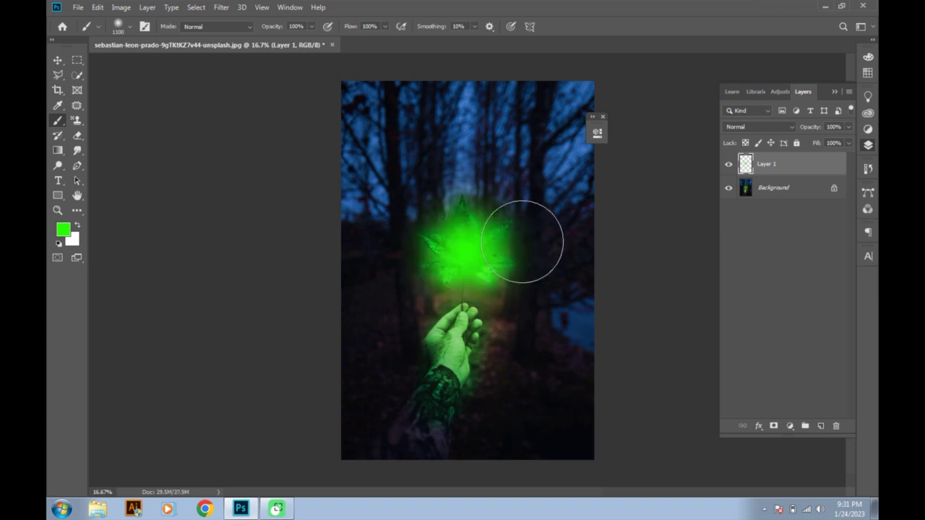
left_click(788, 128)
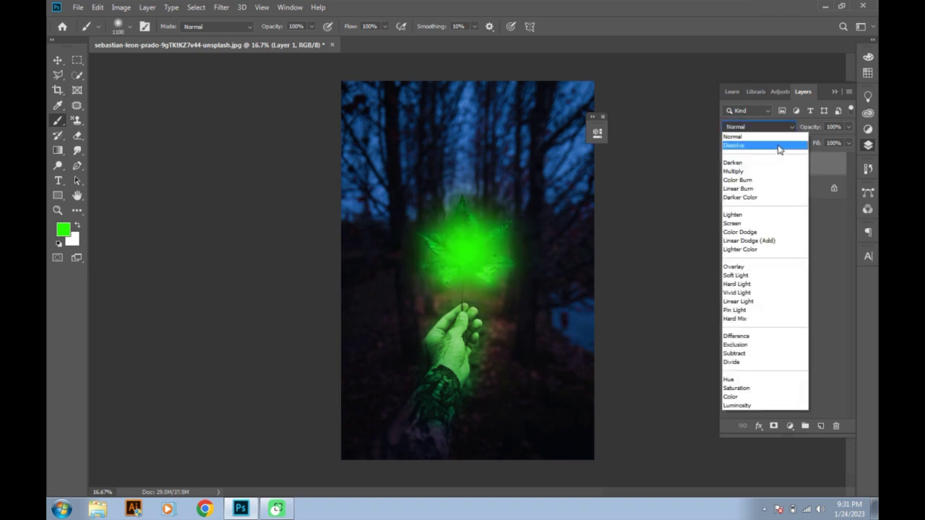
left_click(776, 148)
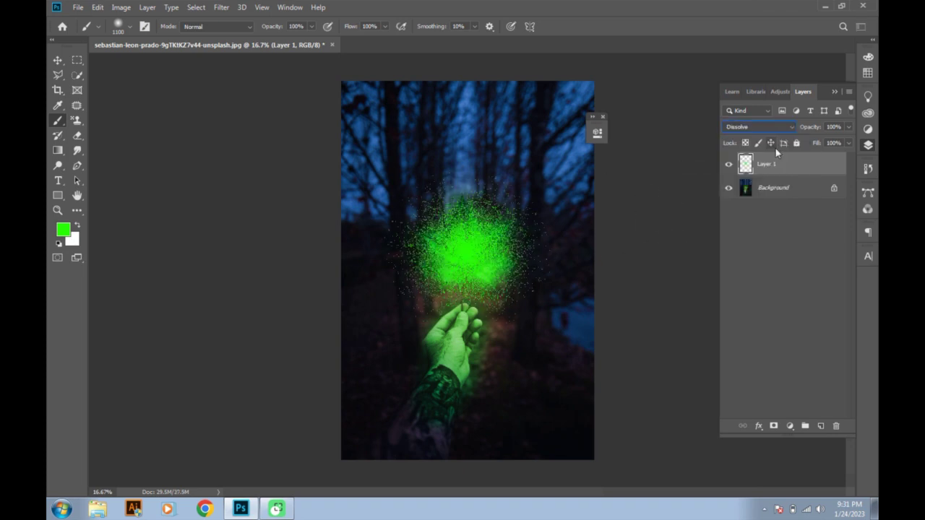
left_click(848, 127)
left_click_drag(820, 142, 799, 143)
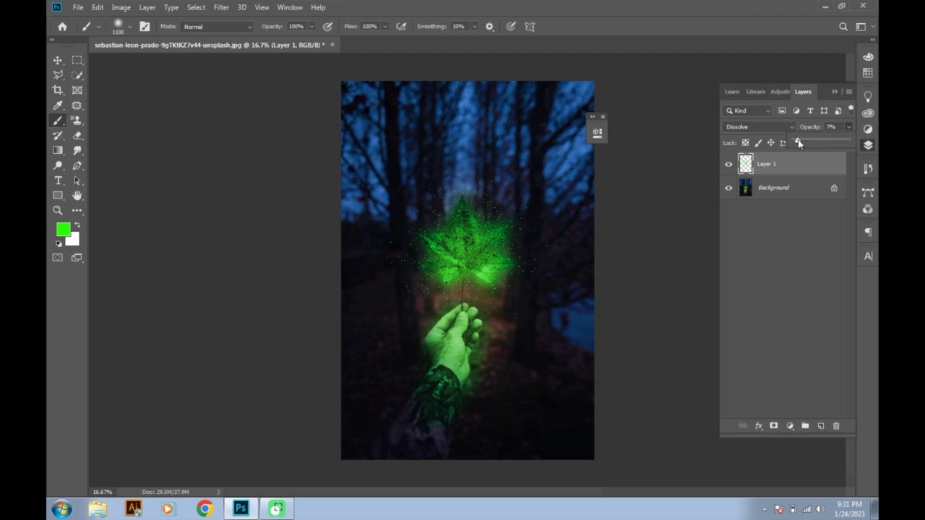
Step: Unlock the Background into Layer 0, move Layer 1 beneath it, and raise its opacity to 39%
left_click(834, 190)
left_click_drag(799, 167, 799, 198)
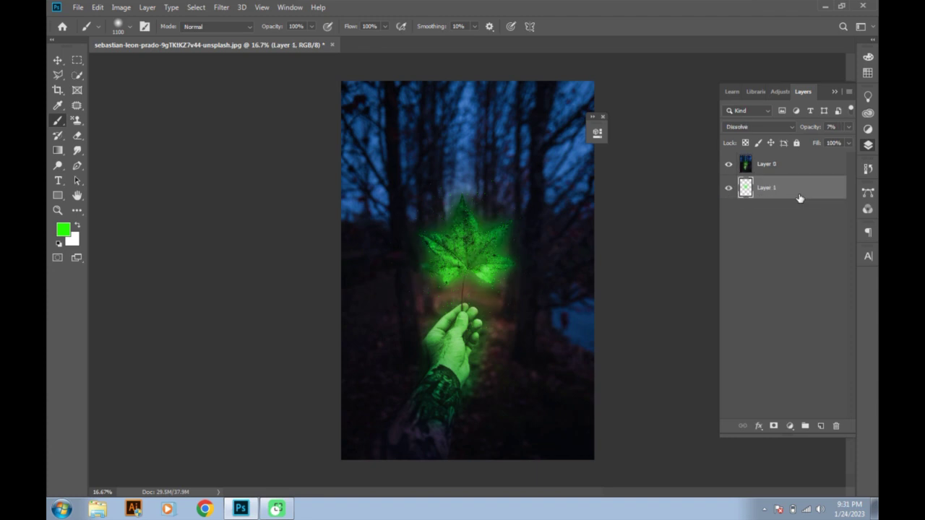
left_click(849, 127)
left_click_drag(809, 143, 816, 143)
left_click(821, 259)
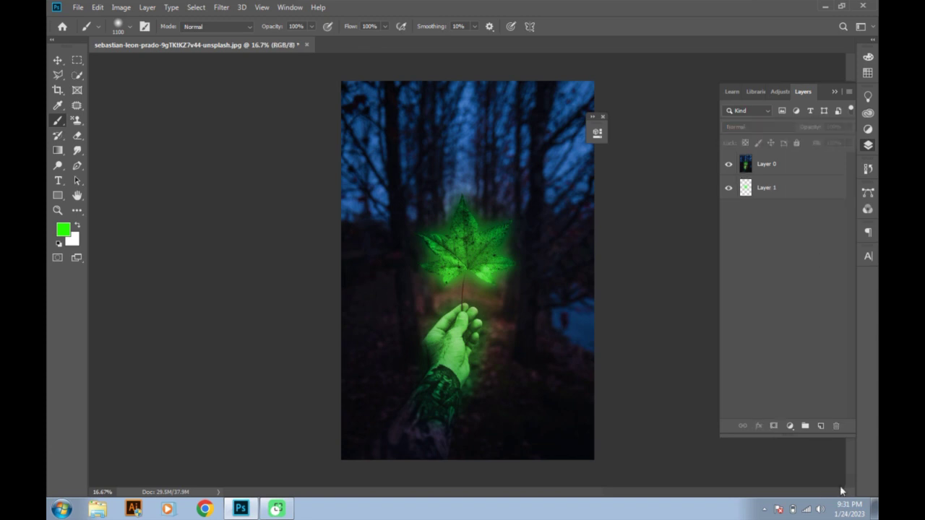